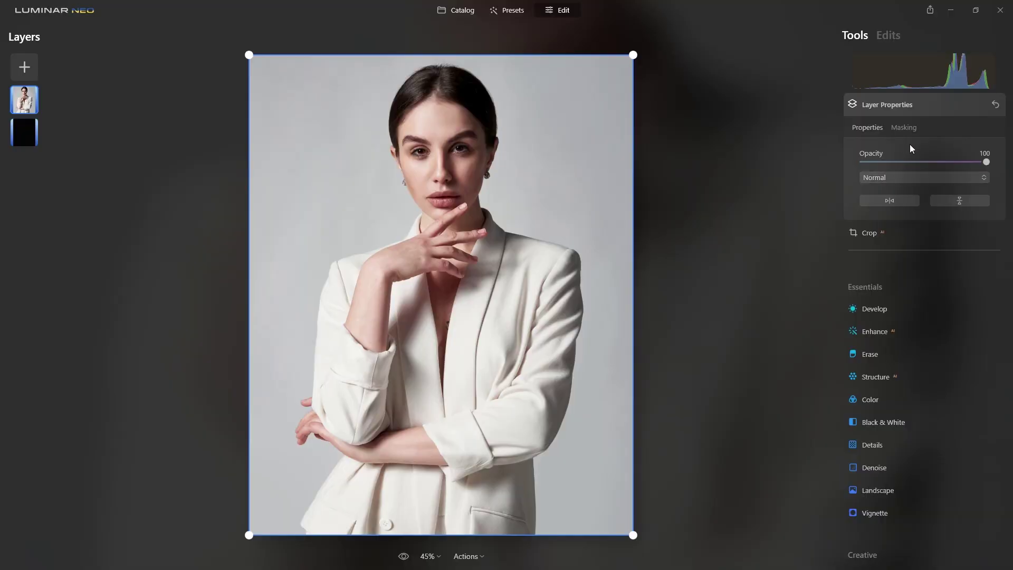
Remove the portrait background from the photo of the woman in the white blazer.
click(903, 129)
click(909, 208)
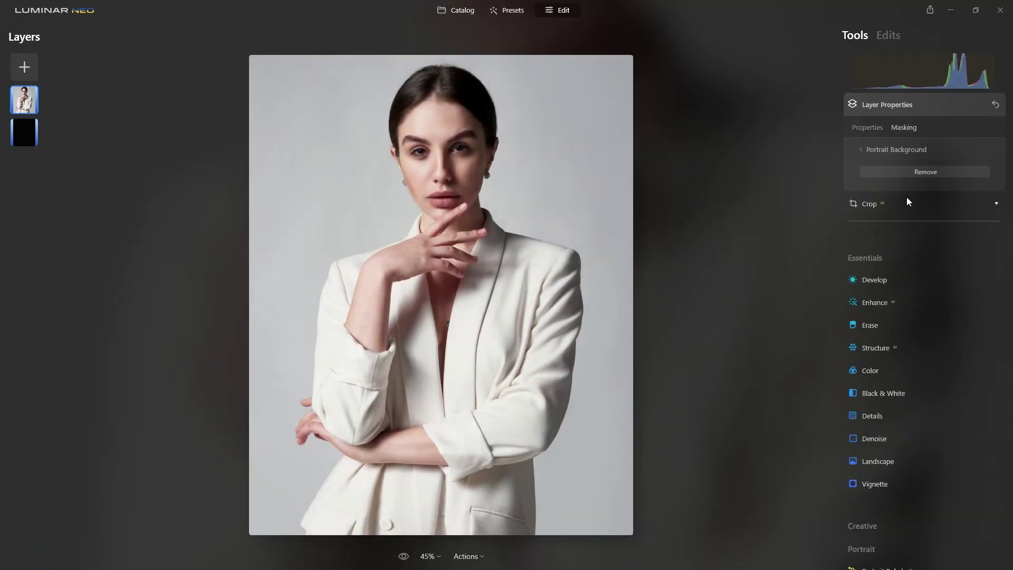
click(903, 170)
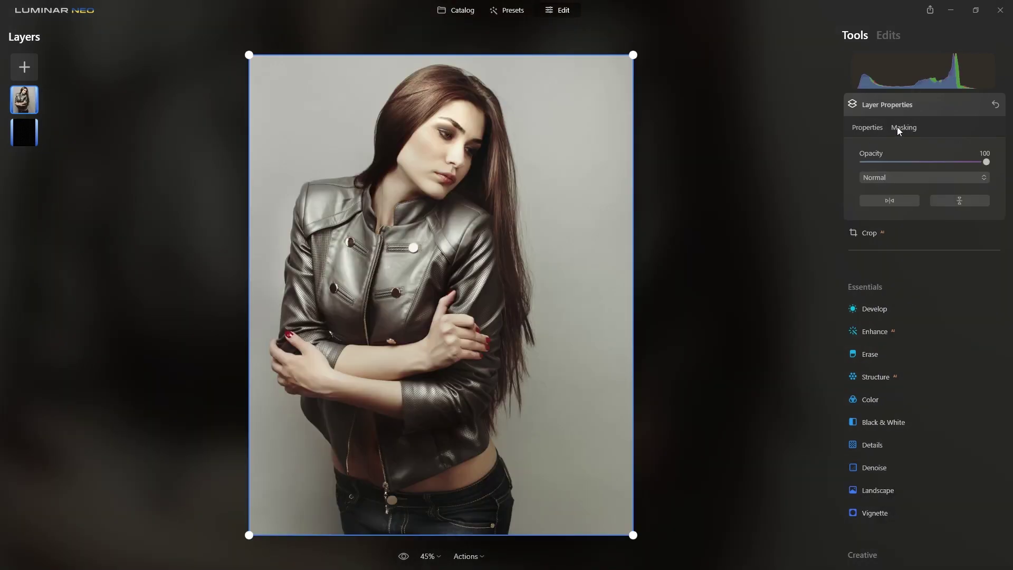
Choose Portrait Background masking for the layer with the woman in the leather jacket.
click(897, 127)
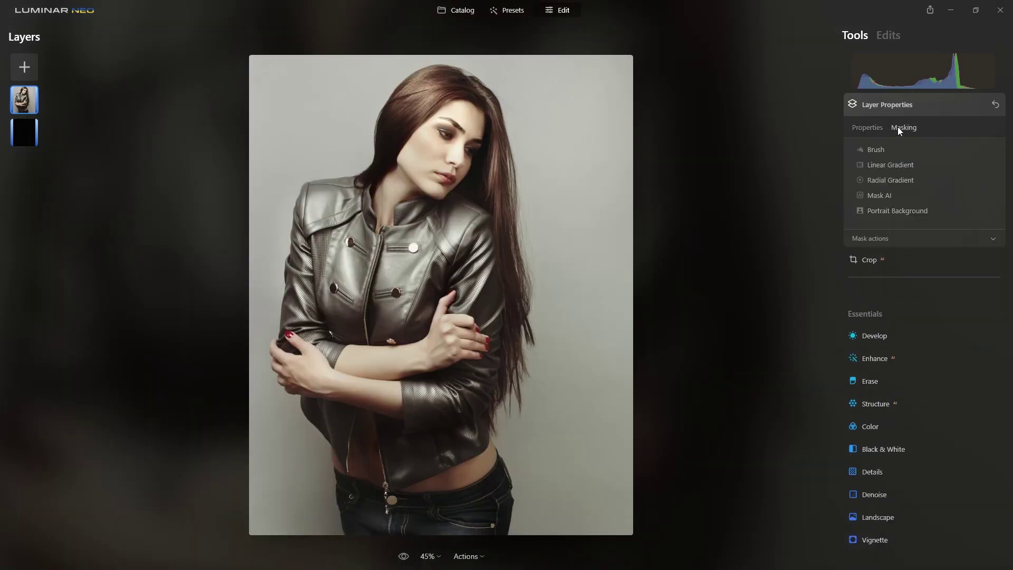
click(913, 209)
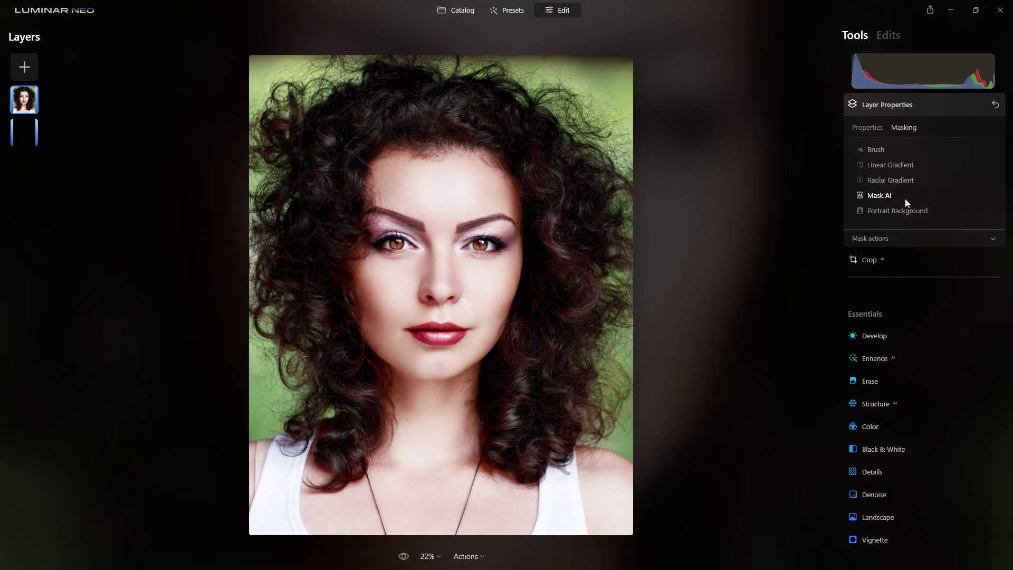
Remove the portrait background behind the dark curly-haired woman on the green backdrop.
click(904, 203)
click(902, 176)
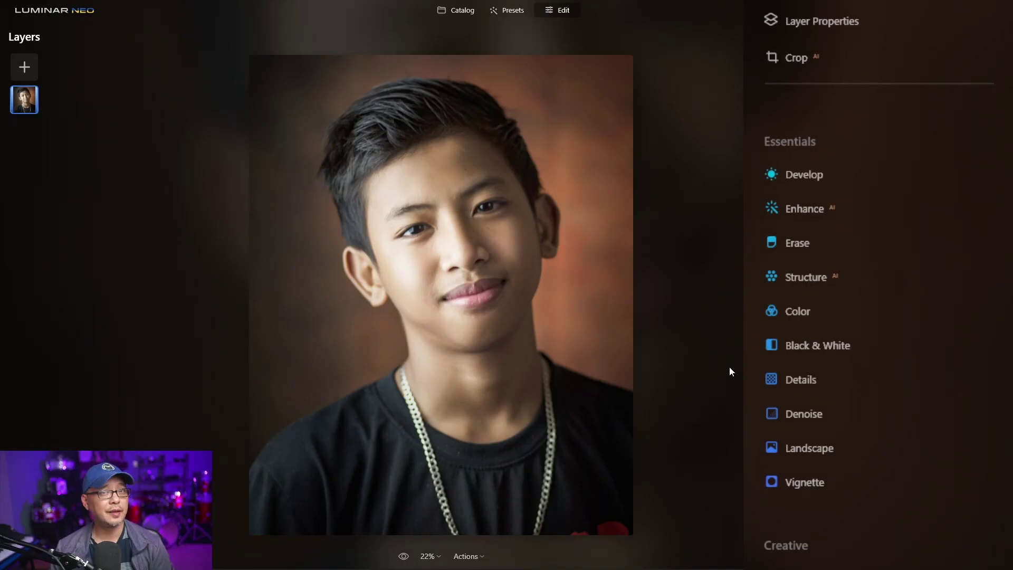
Remove the portrait background from the photo of the boy in the black shirt and check the cutout edges up close.
click(736, 254)
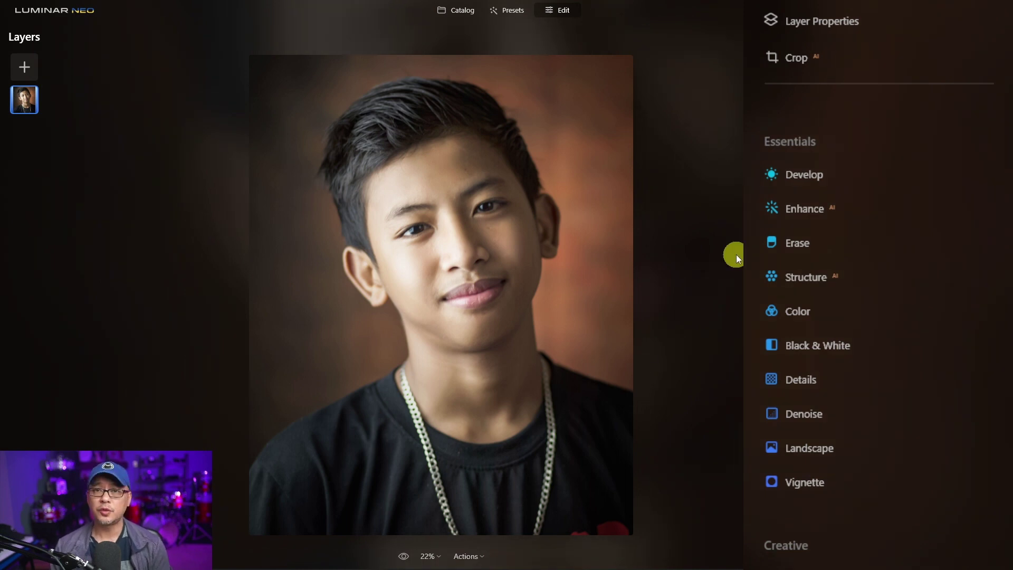
click(839, 19)
click(850, 53)
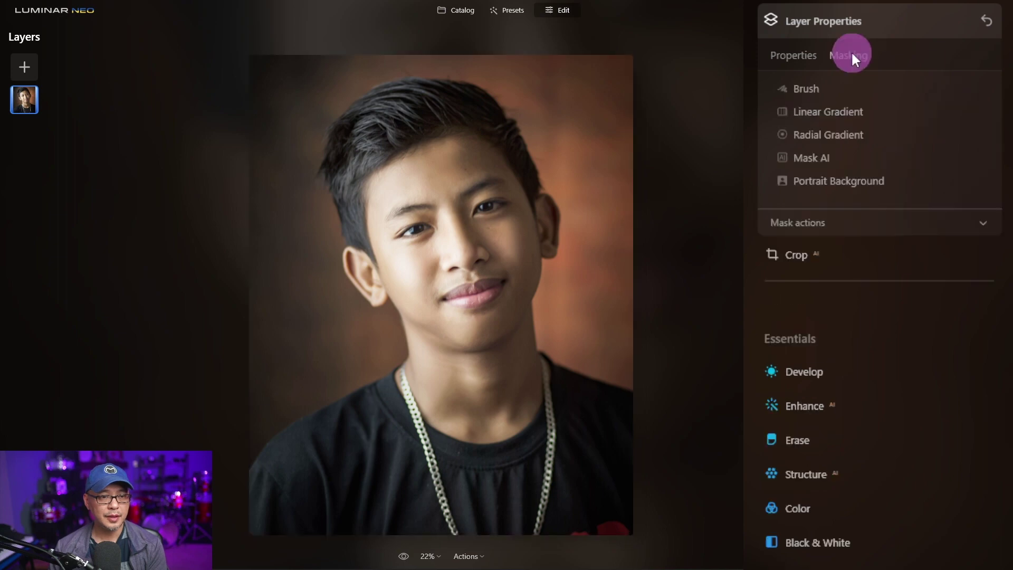
click(851, 182)
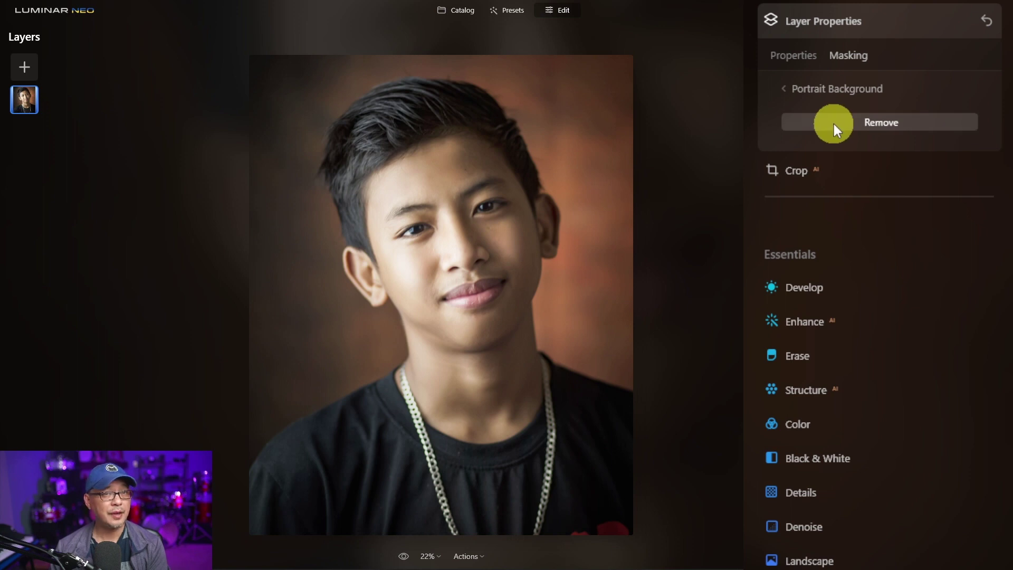
click(833, 125)
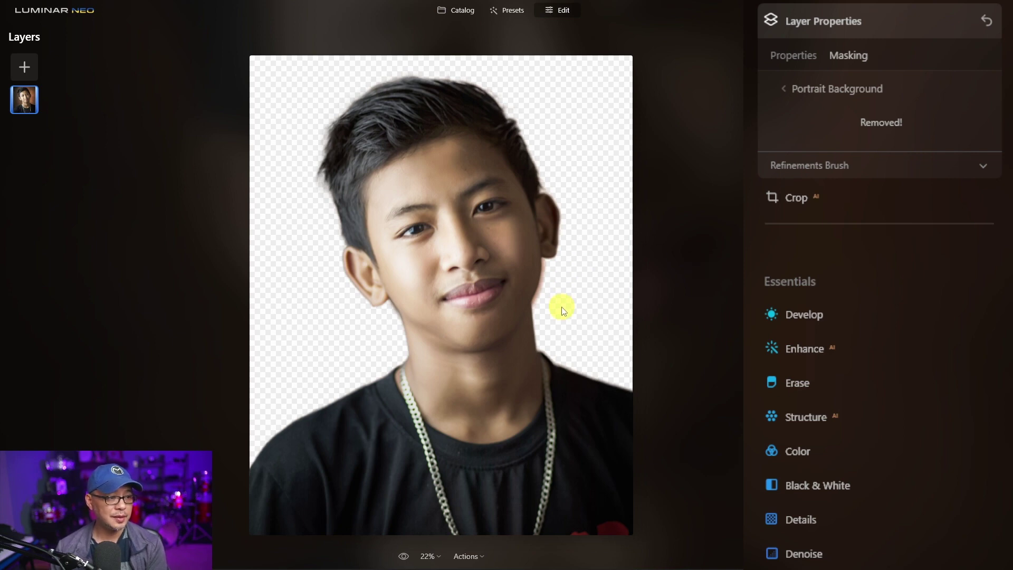
scroll(561, 308, up, 3)
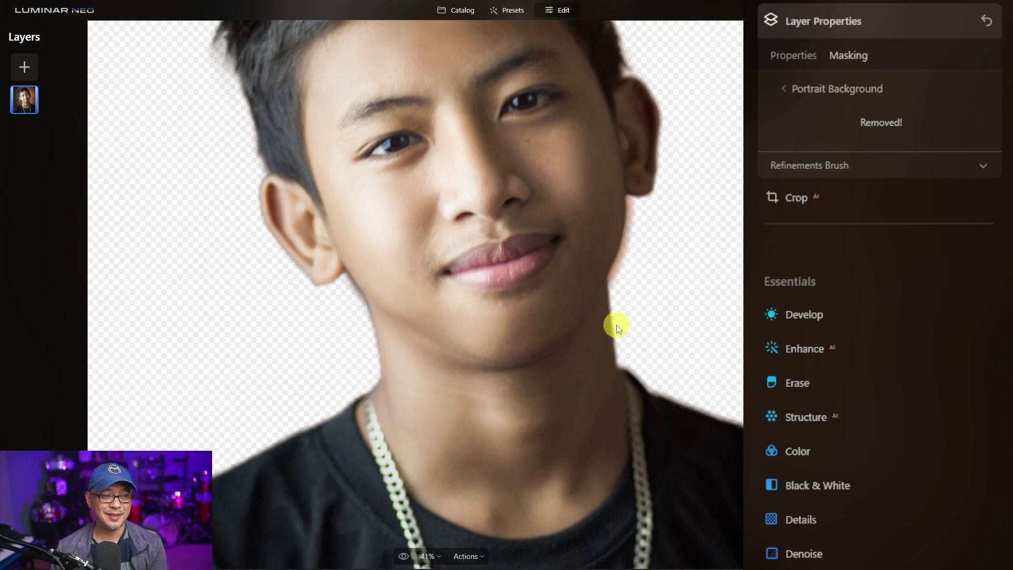
scroll(507, 250, up, 4)
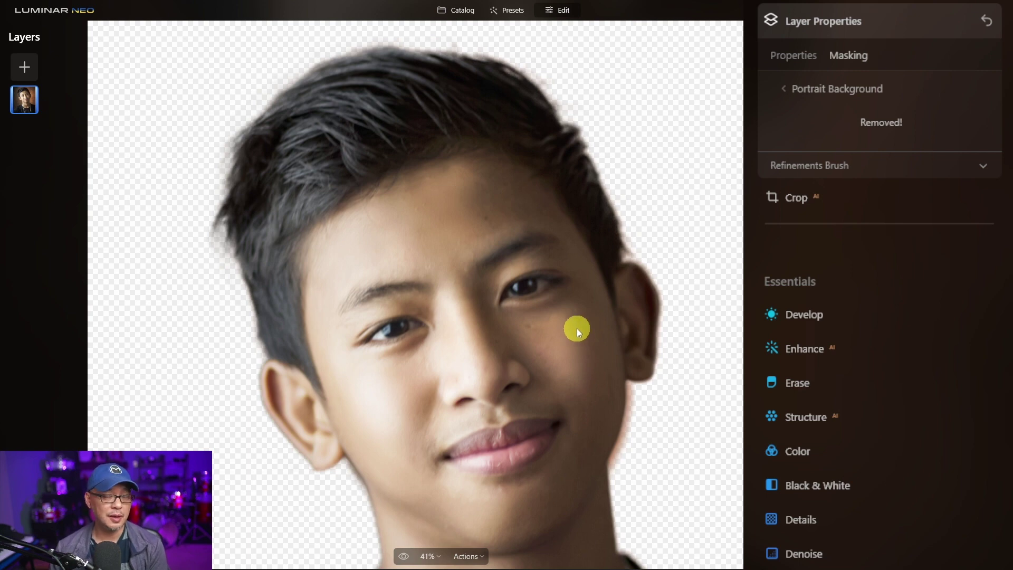
key(ctrl+0)
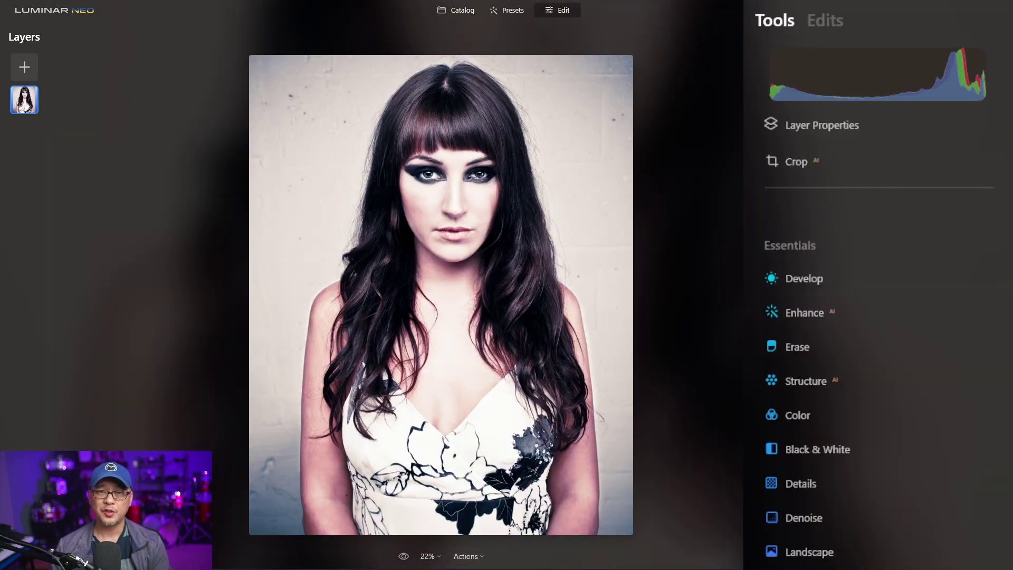
Remove the portrait background from the photo of the long-haired woman in the floral dress.
click(827, 127)
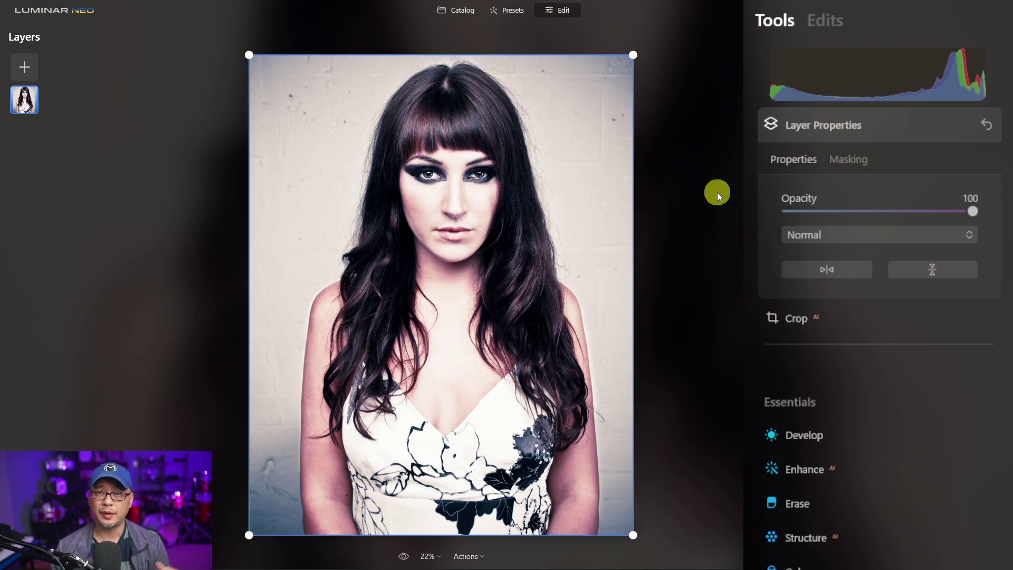
click(851, 158)
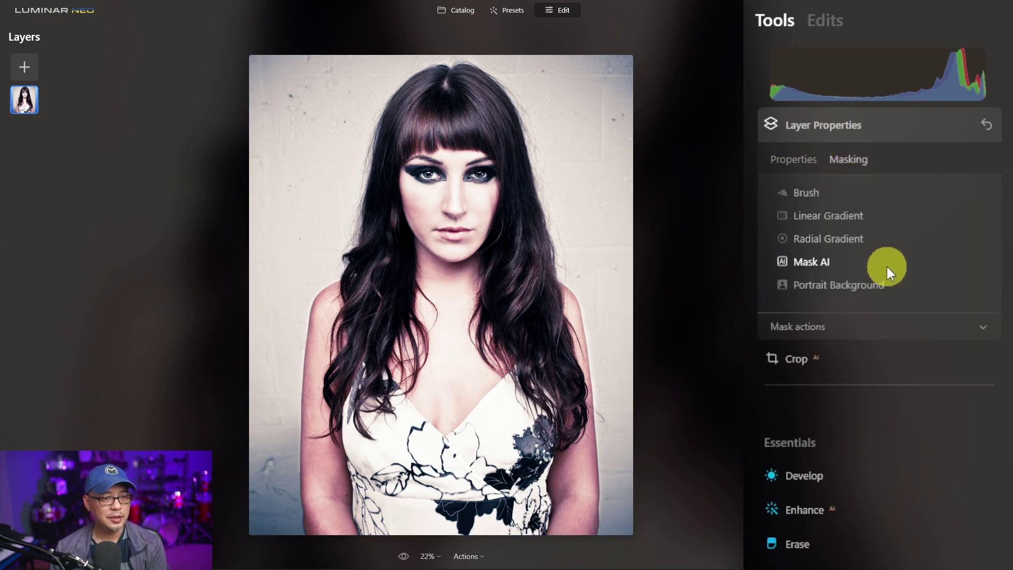
click(875, 282)
click(881, 228)
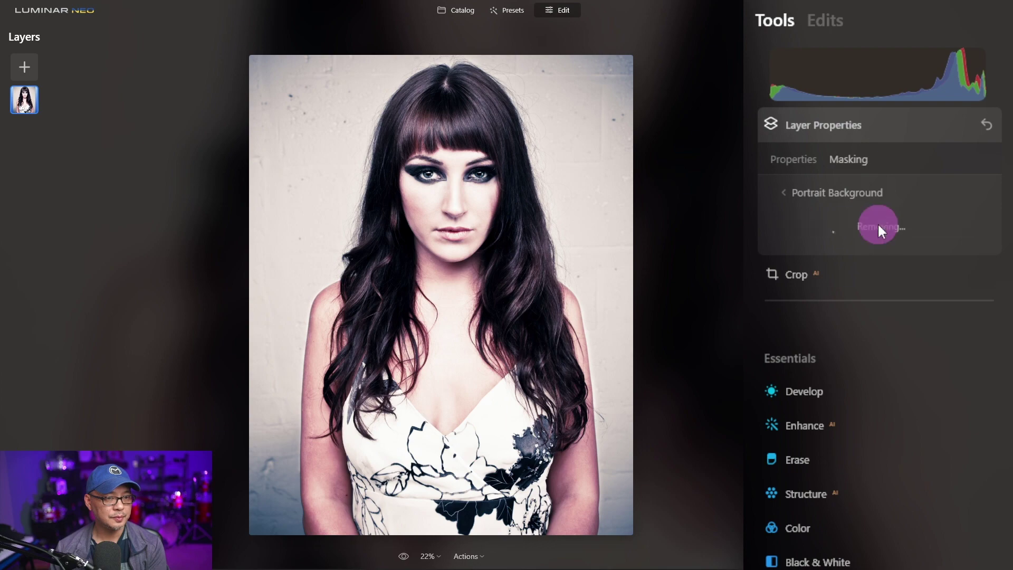
Examine the cutout edges around the woman's hair, head and shoulders up close.
scroll(452, 294, up, 3)
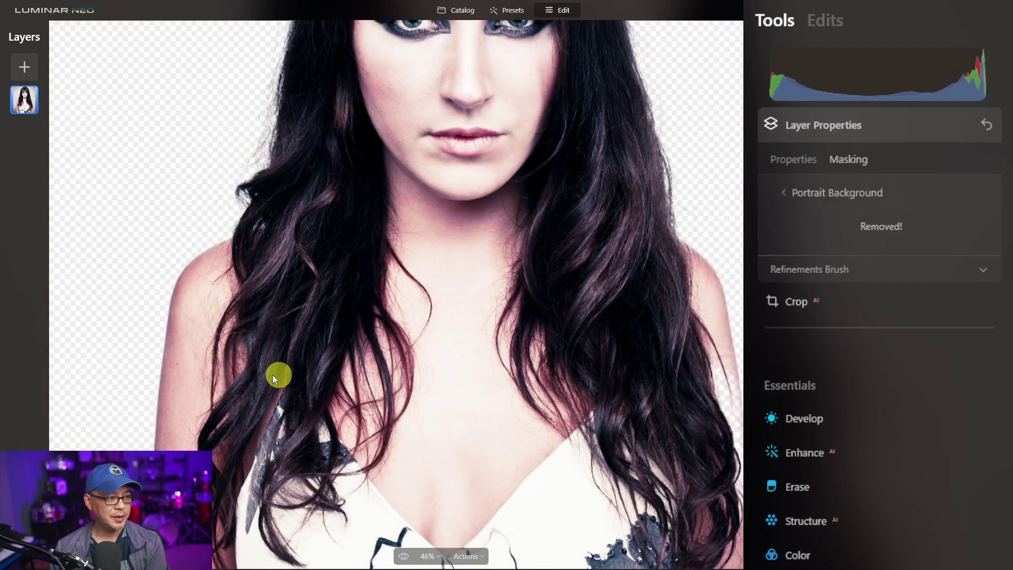
drag(209, 382, 323, 357)
drag(339, 124, 342, 275)
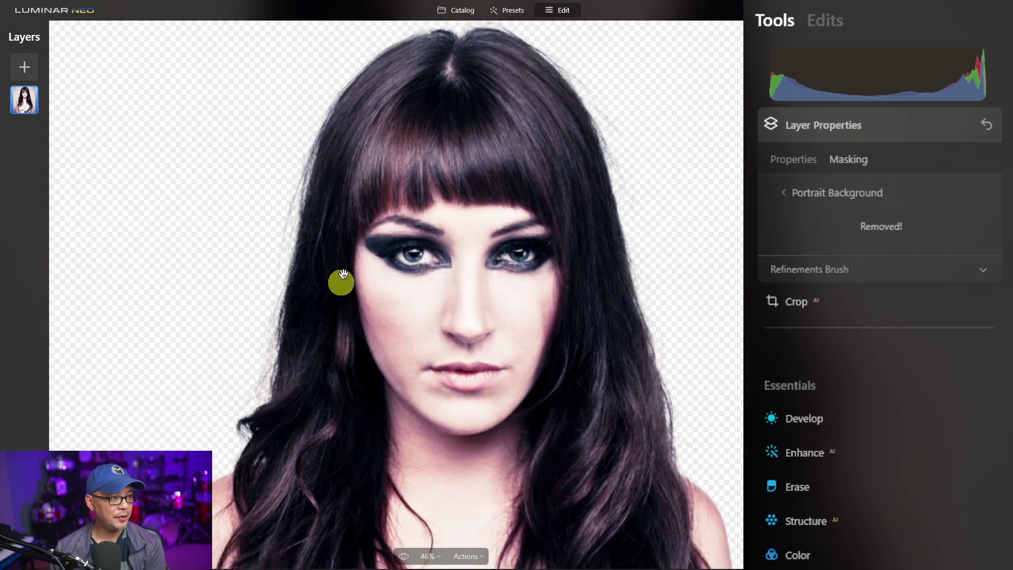
drag(536, 330, 521, 206)
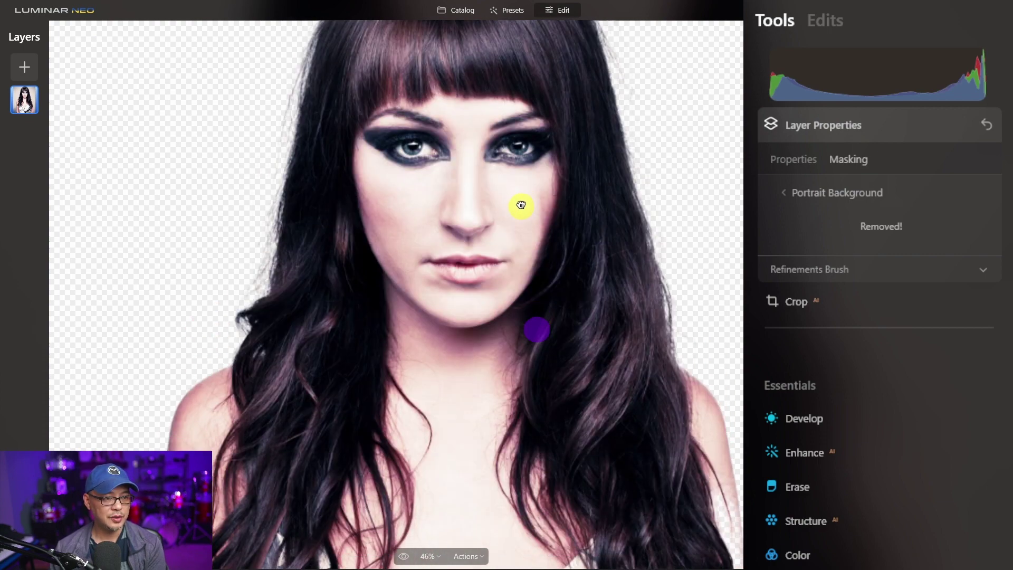
drag(568, 378, 545, 169)
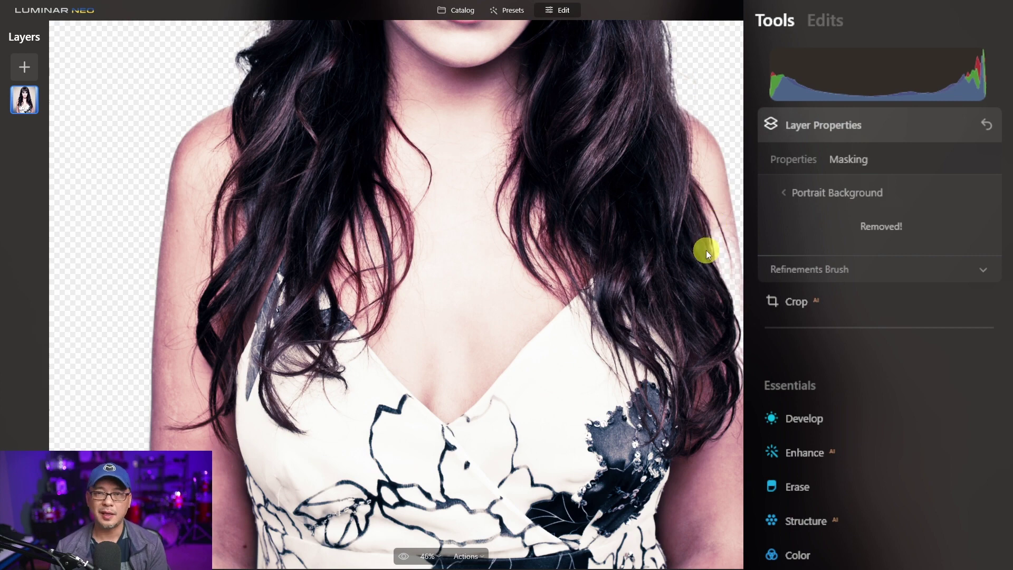
key(ctrl+0)
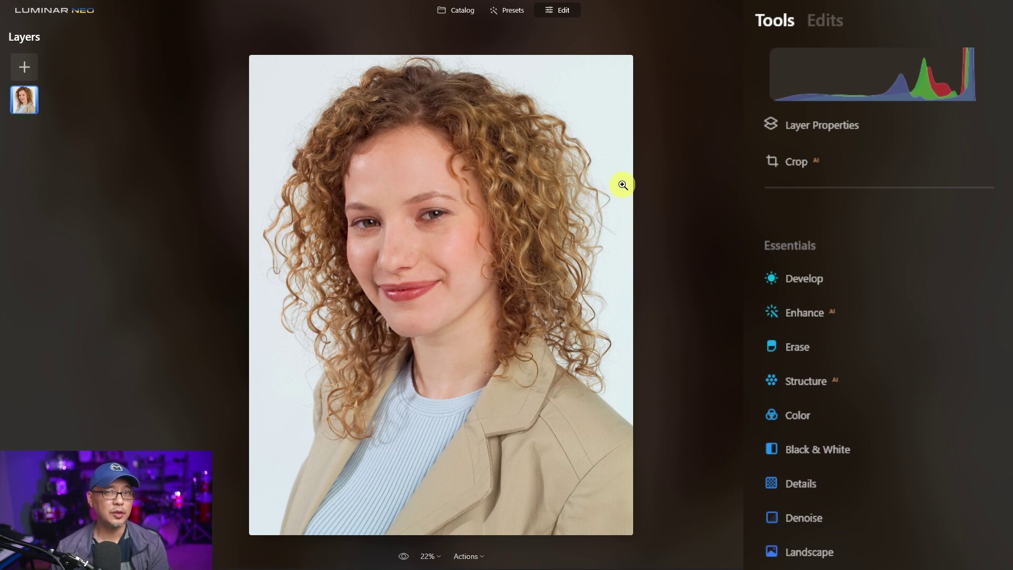
Remove the portrait background from the photo of the curly-haired woman in the beige jacket.
click(823, 125)
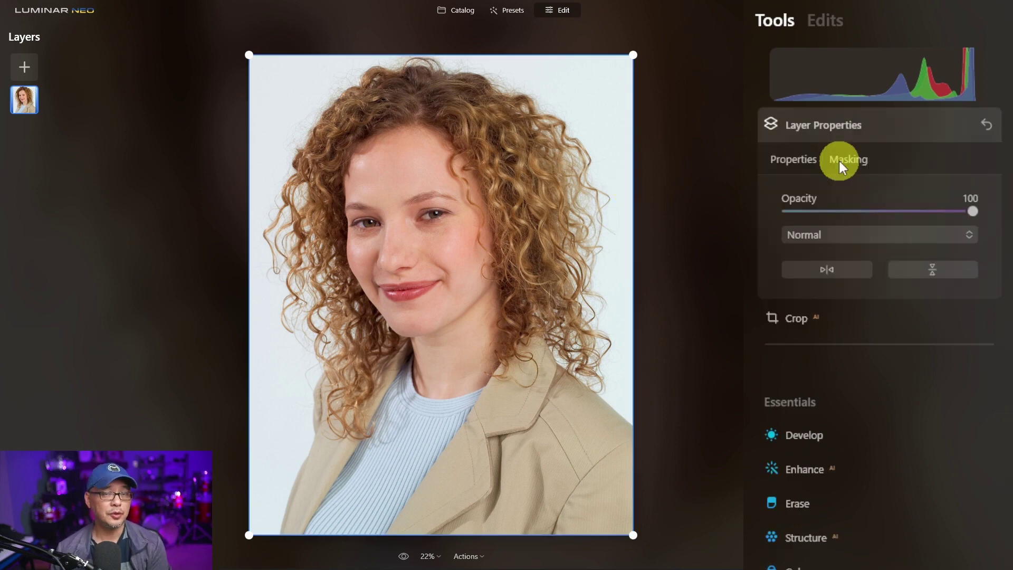
click(841, 160)
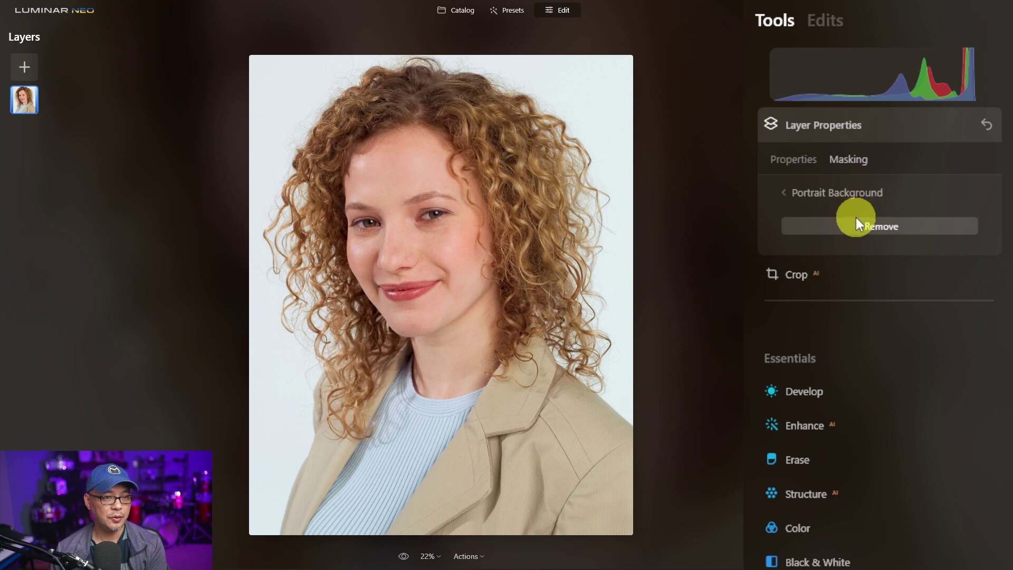
click(854, 219)
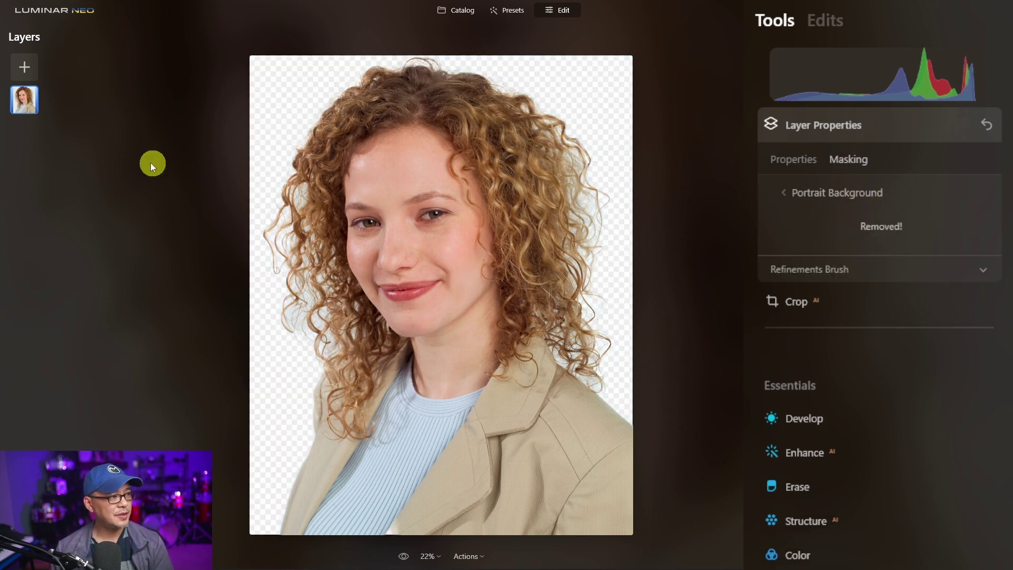
Add the black textured image from My Images as a new layer and place it beneath the portrait layer.
click(28, 71)
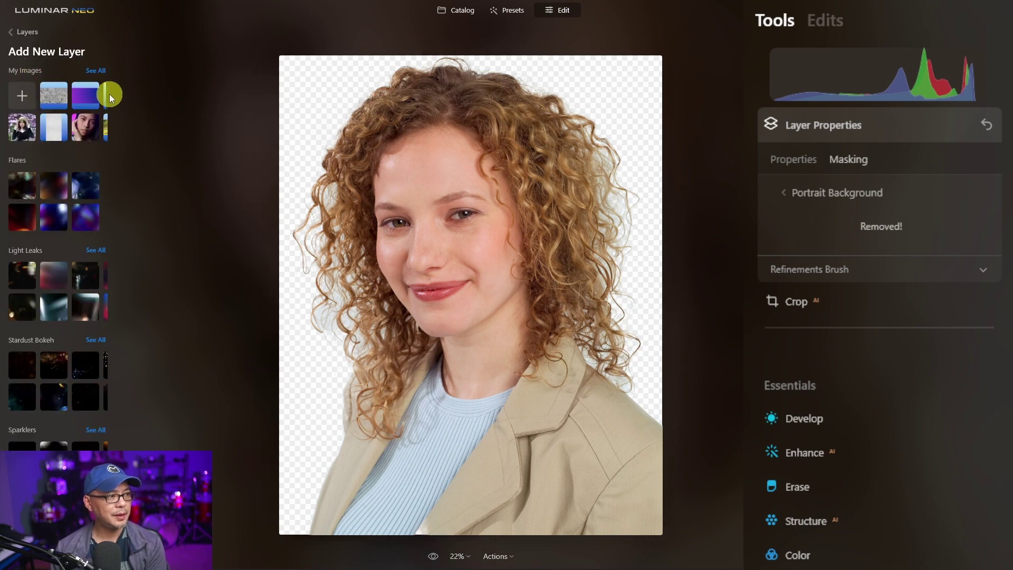
click(100, 73)
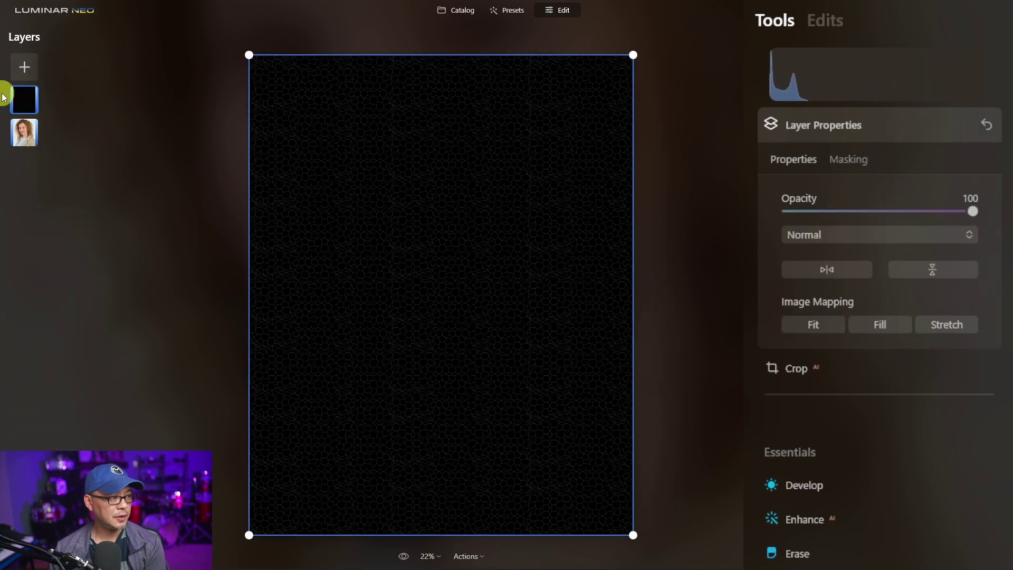
drag(4, 96, 24, 134)
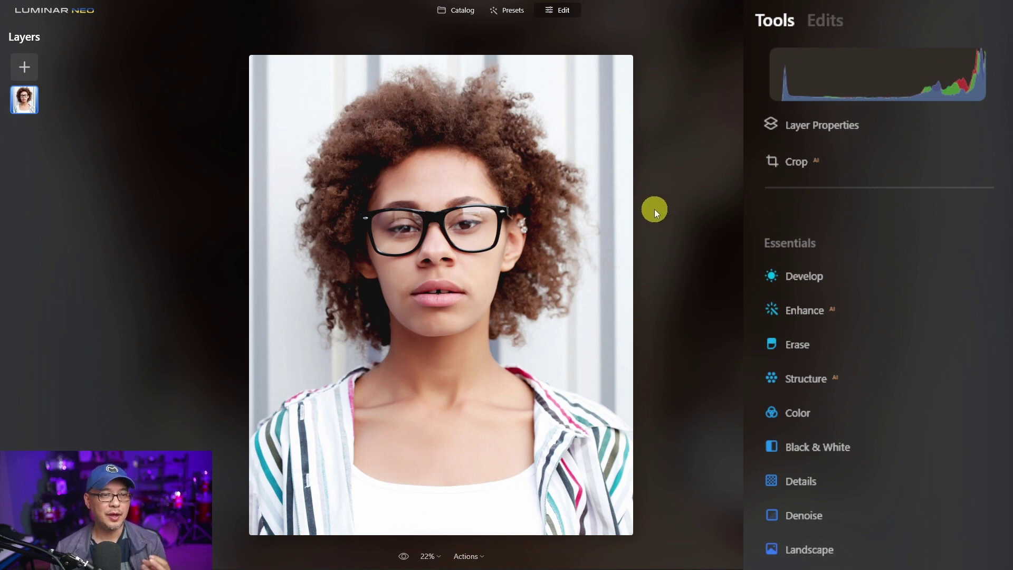
Remove the portrait background from the photo of the woman with black glasses and striped shirt.
click(851, 135)
click(848, 159)
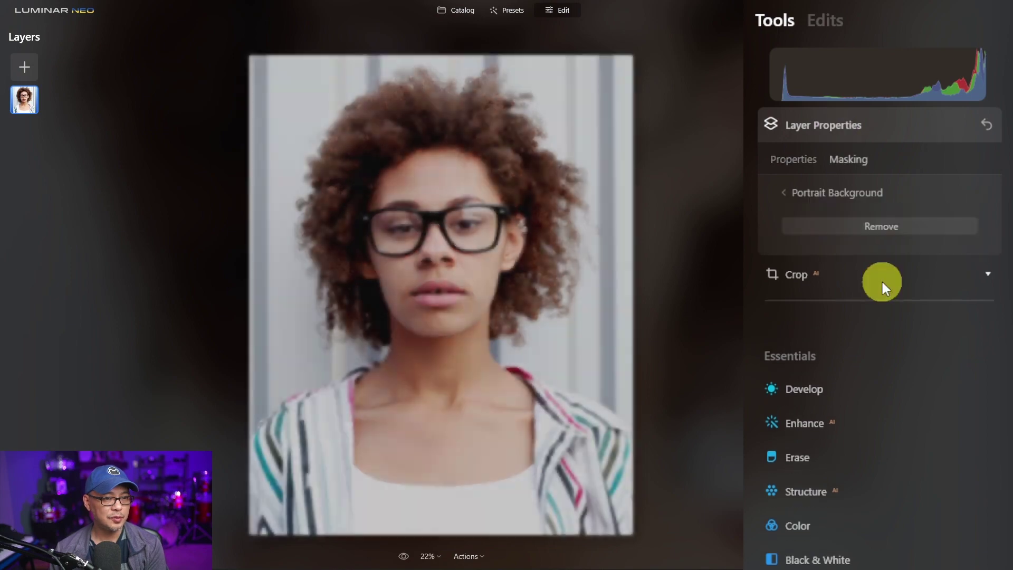
click(881, 235)
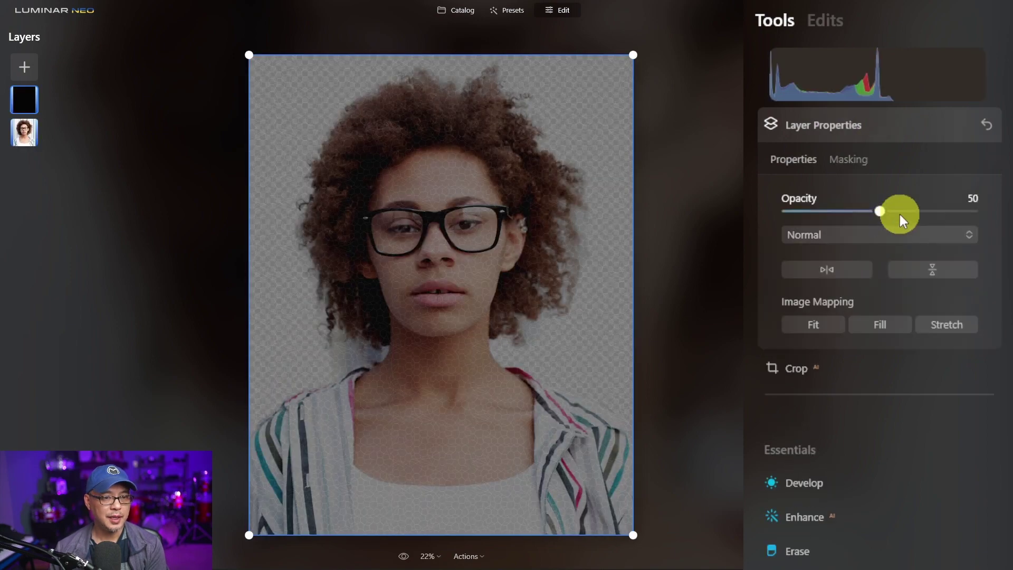
Set the black layer's opacity to 100 and move it beneath the portrait layer.
drag(900, 211, 972, 211)
drag(44, 100, 30, 120)
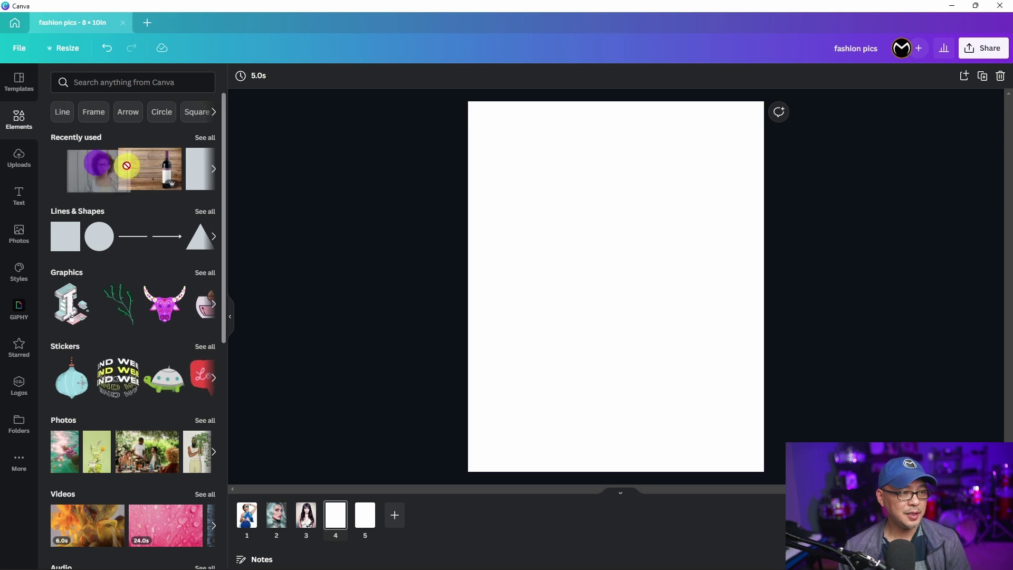
In Canva, fill blank page 4 with the recently used photo of the woman in glasses and accept its framing.
drag(82, 169, 616, 334)
double_click(616, 335)
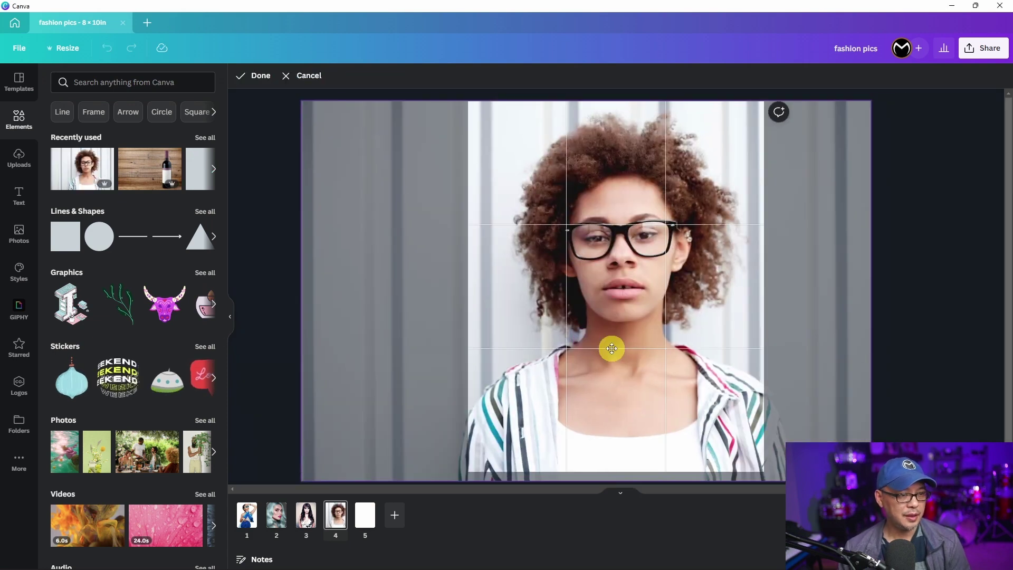
click(295, 213)
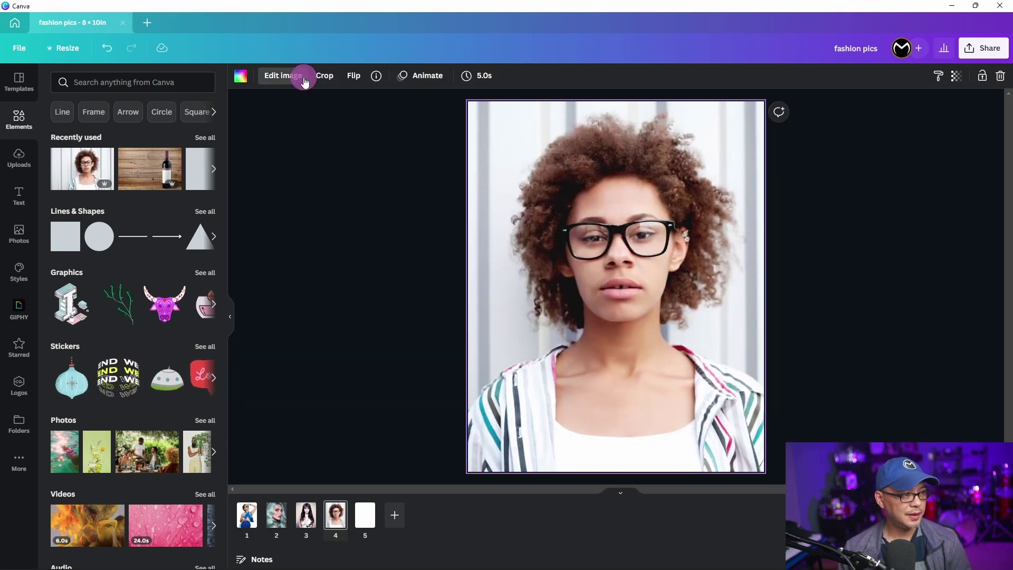
Remove the background of the page 4 portrait with Background Remover and apply the result.
click(295, 75)
click(169, 231)
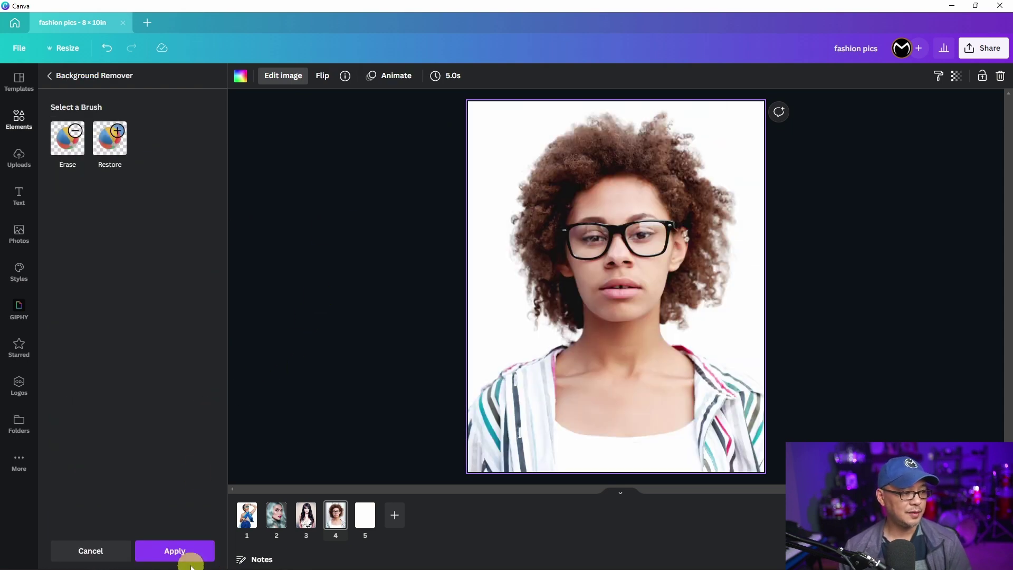
click(195, 549)
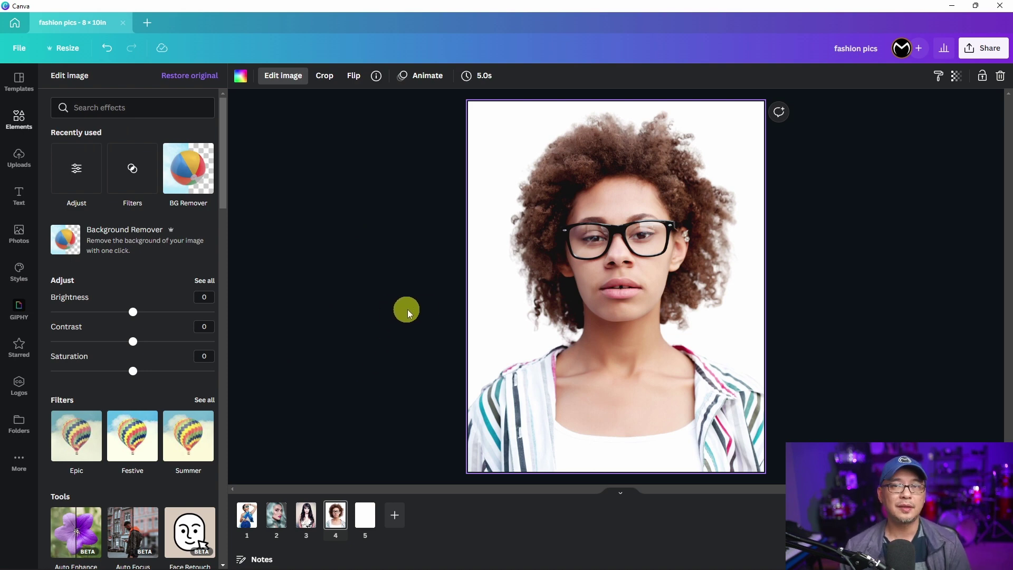
Detach the cutout portrait from the page background, then resize and reposition it on the page and deselect it.
right_click(593, 304)
click(648, 443)
drag(731, 290, 769, 290)
drag(641, 403, 622, 403)
click(803, 232)
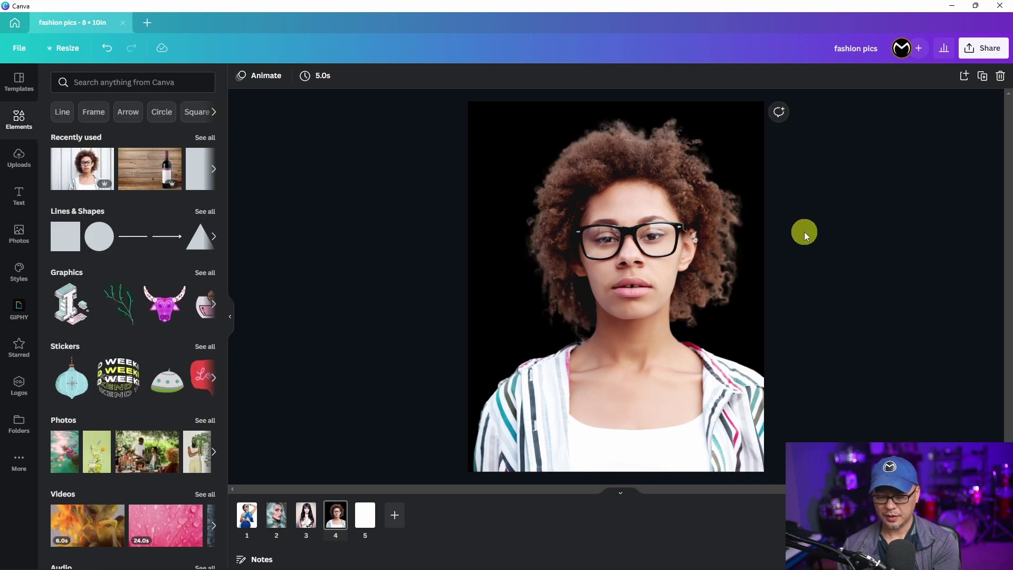
scroll(917, 236, up, 3)
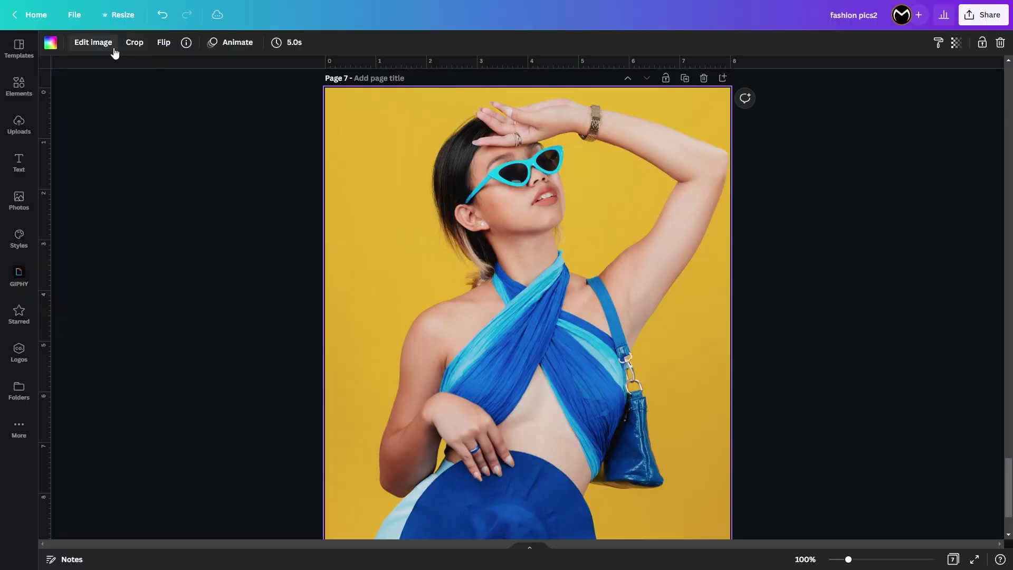
Remove the background of the page 7 portrait of the woman in sunglasses with Background Remover and apply the result.
click(93, 42)
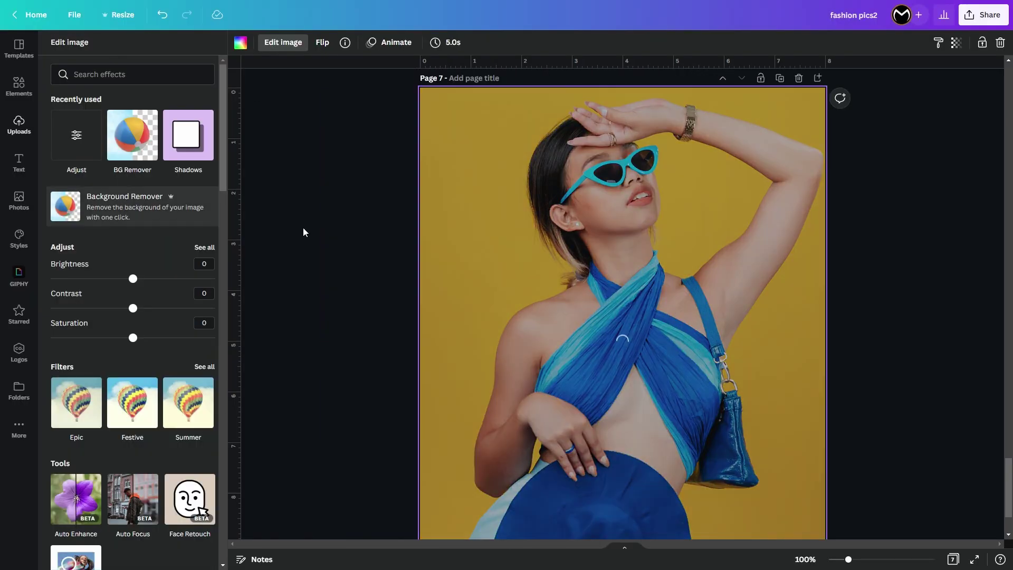
click(106, 198)
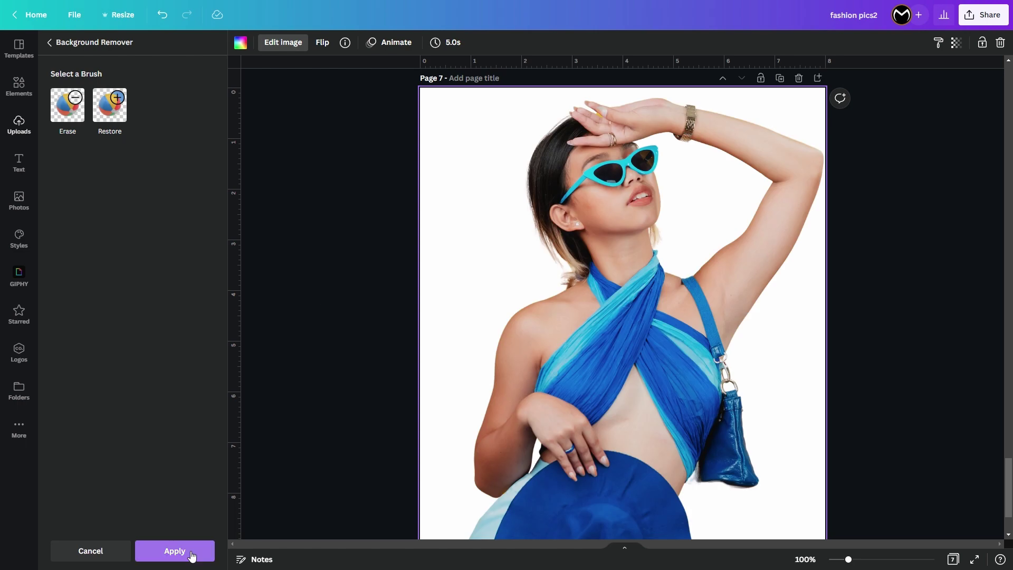
click(175, 550)
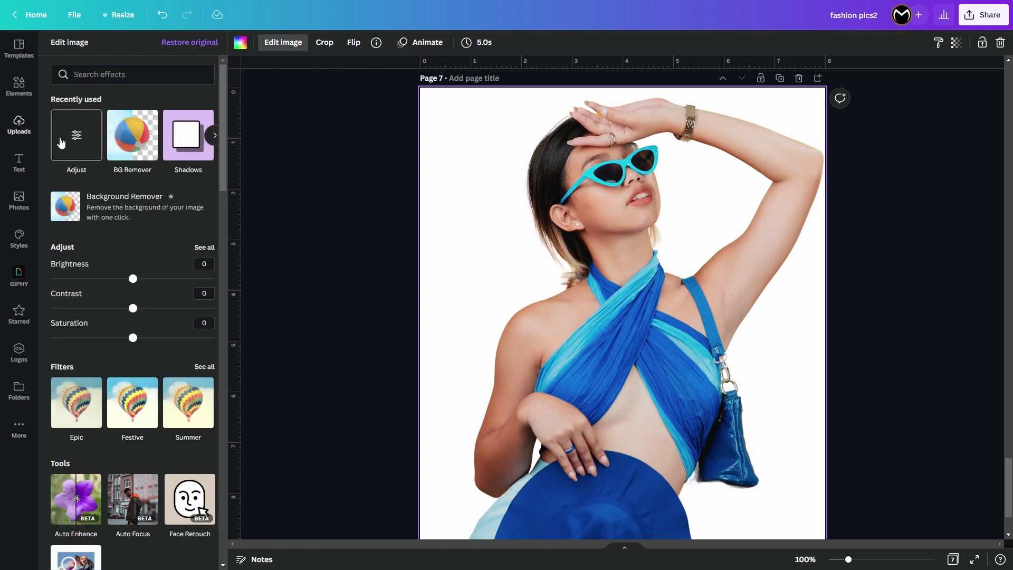
Search the stock photos for "beach".
click(19, 201)
click(121, 49)
text(beach)
key(Return)
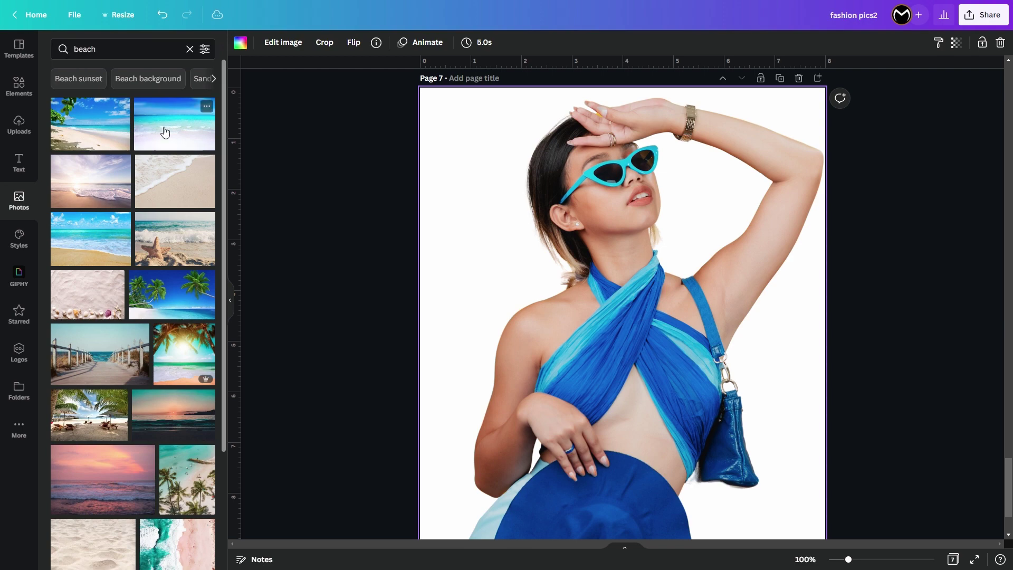
Detach the page 7 cutout from the page background, then resize and reposition it so its base meets the page's lower edge.
right_click(516, 203)
click(588, 412)
scroll(625, 451, down, 2)
drag(622, 438, 627, 488)
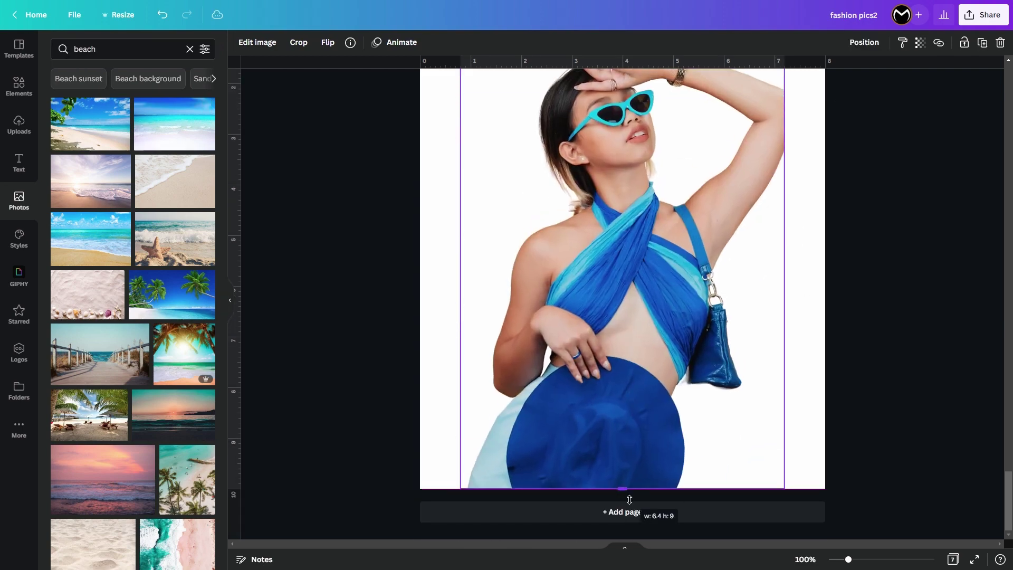
drag(780, 241, 809, 267)
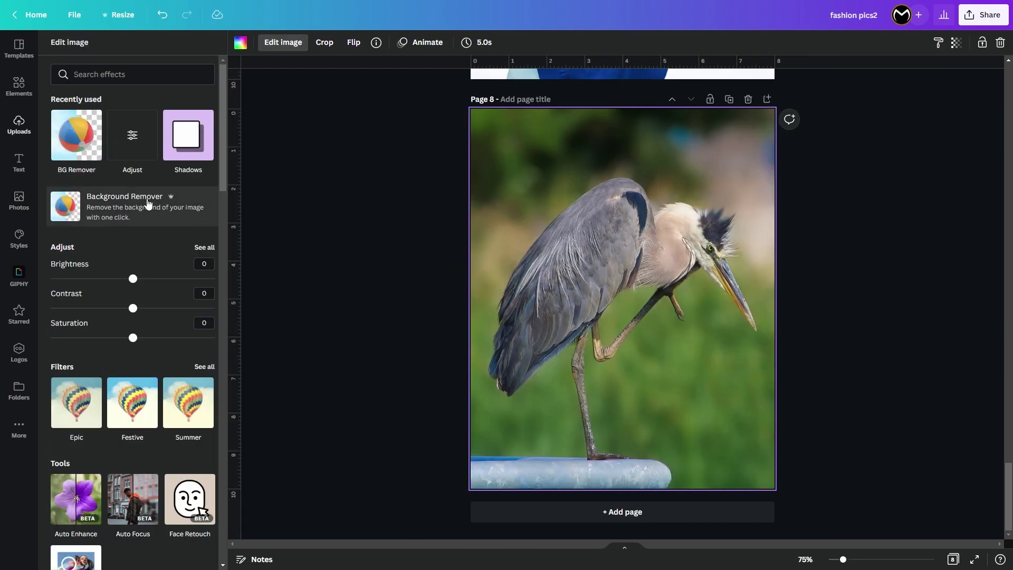
Remove the background of the page 8 heron photo and restore the missing part of the blue perch with a size 14 Restore brush.
click(147, 203)
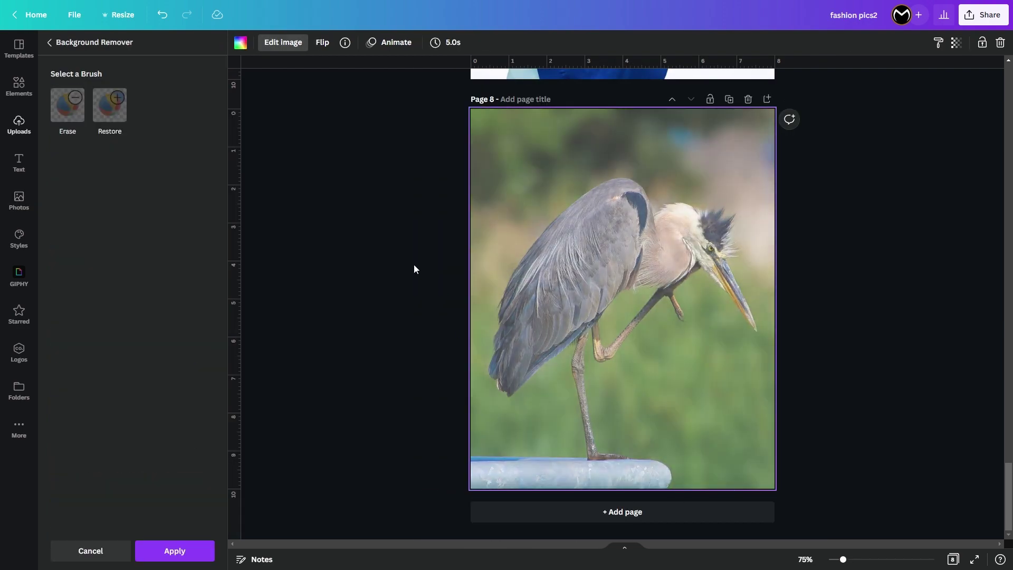
click(110, 105)
scroll(578, 506, up, 2)
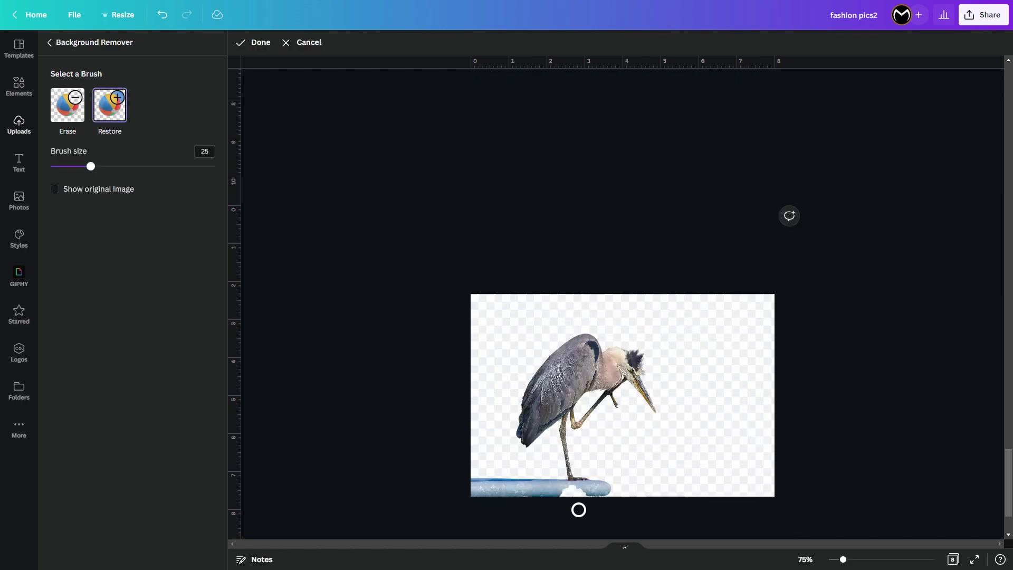
scroll(640, 432, down, 2)
click(850, 560)
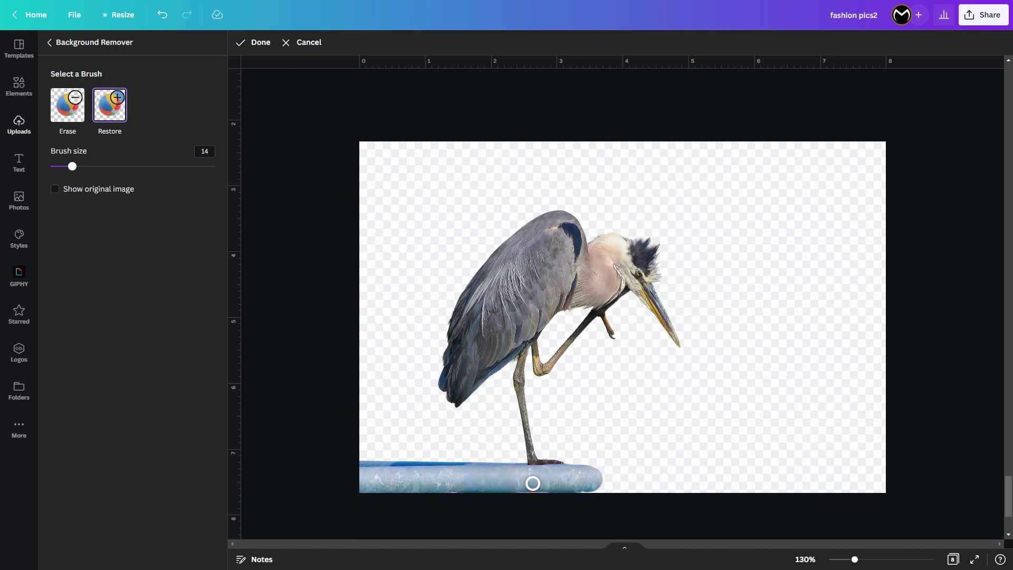
click(261, 43)
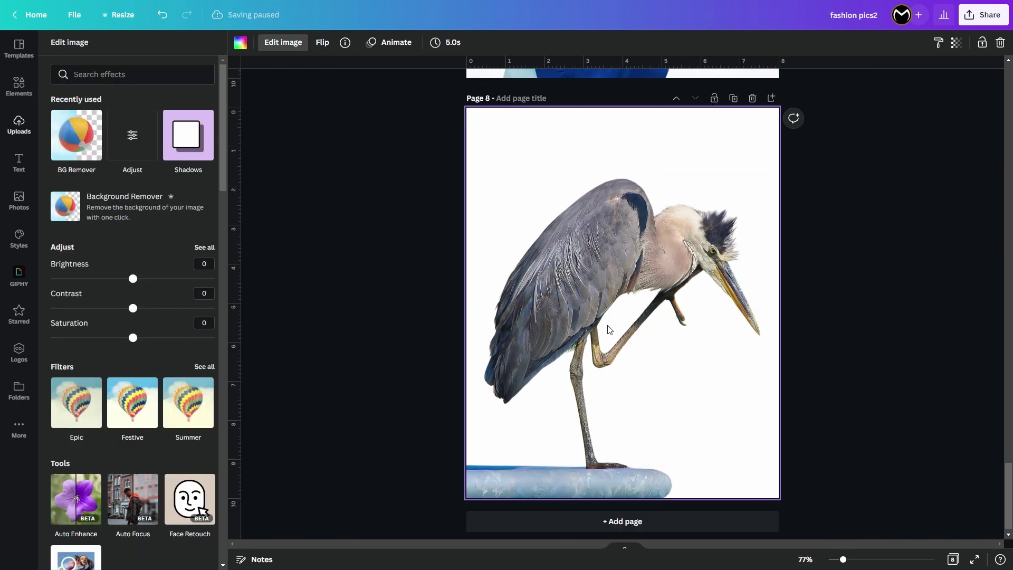
Search the stock photos for "pond" and place the turquoise mountain lake photo as the page 8 background.
click(36, 204)
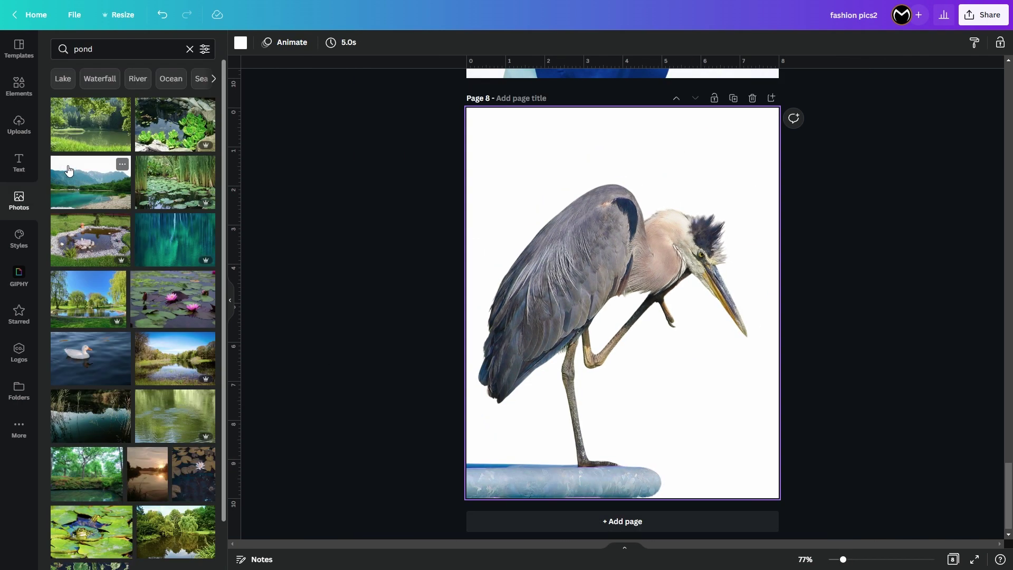
drag(69, 170, 491, 119)
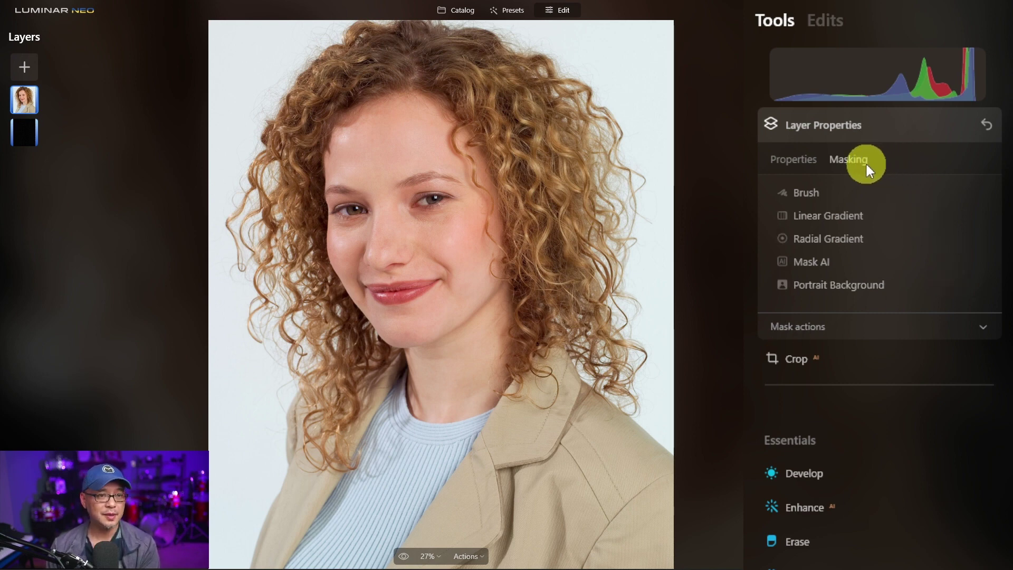
In Luminar Neo, remove the curly-haired woman's background with the Portrait Background mask and show the Refinements Brush options.
click(881, 294)
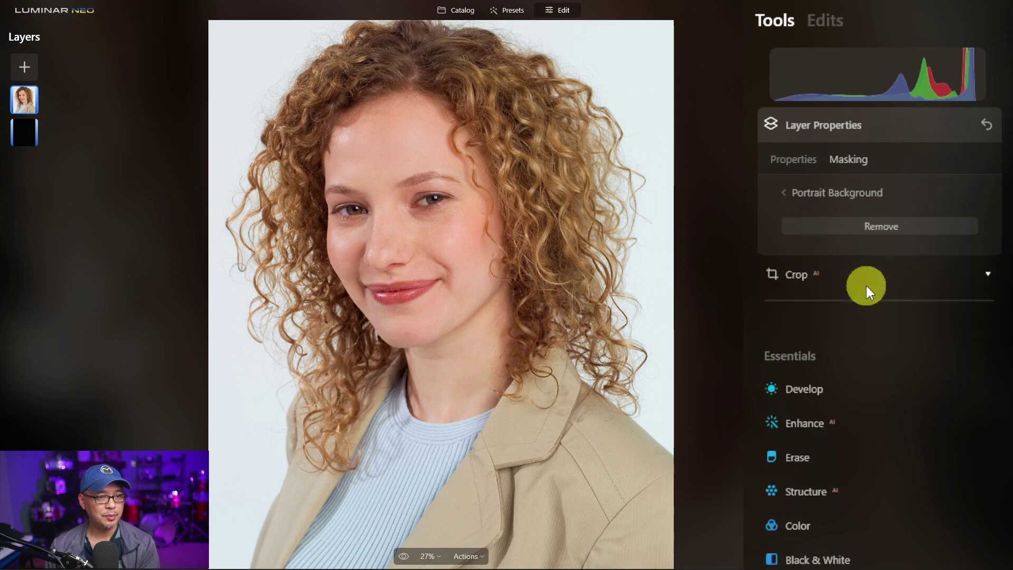
click(872, 227)
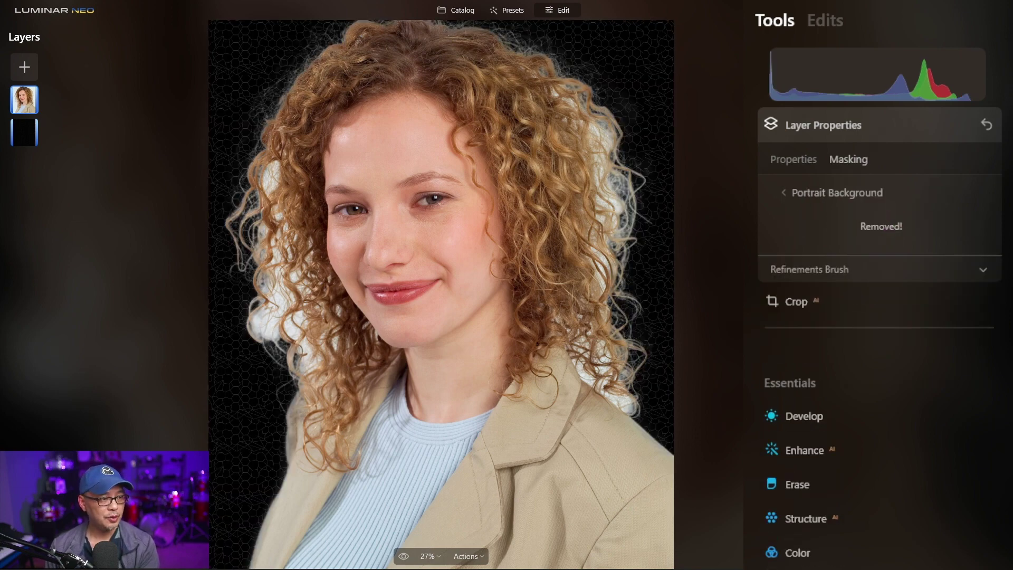
click(805, 267)
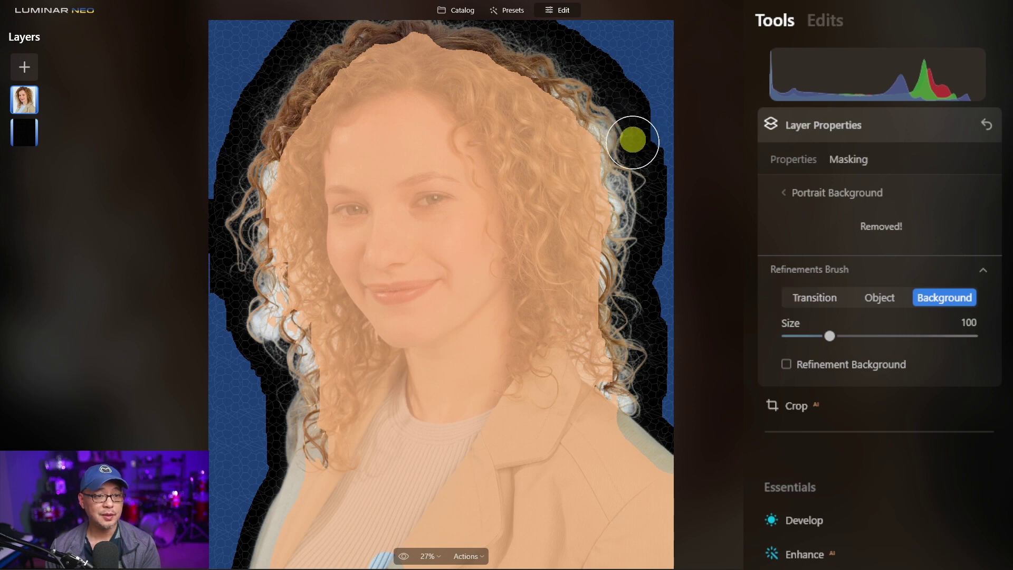
Toggle Refinement Background on and off to compare the hair edges against the transparent and black backgrounds.
click(634, 146)
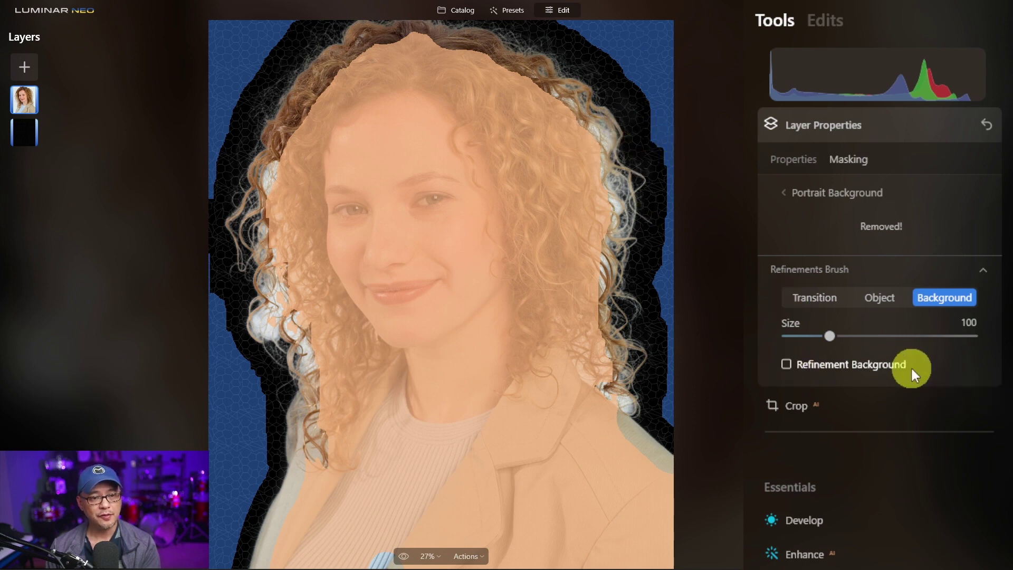
click(787, 364)
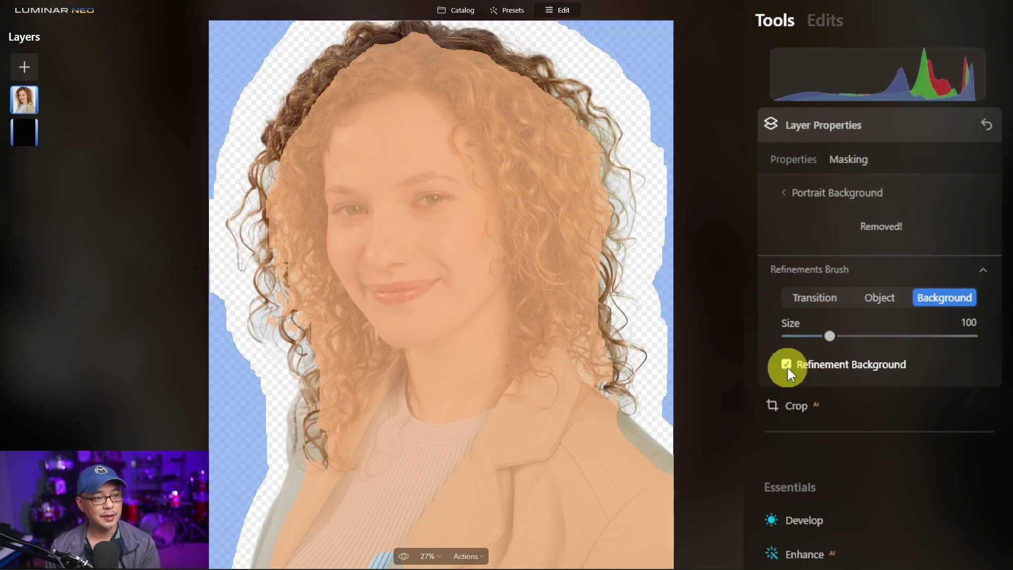
click(615, 176)
click(658, 298)
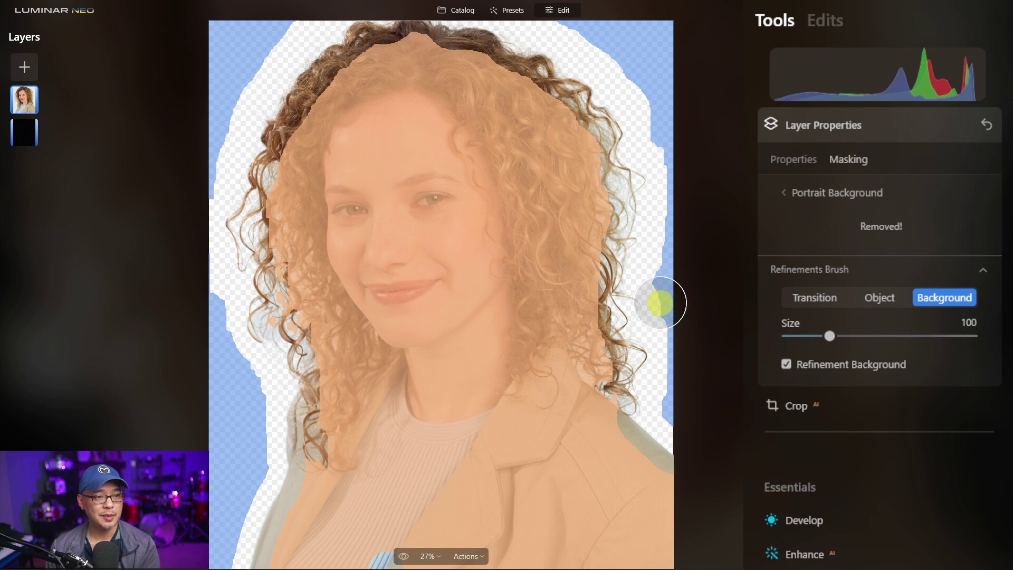
click(787, 363)
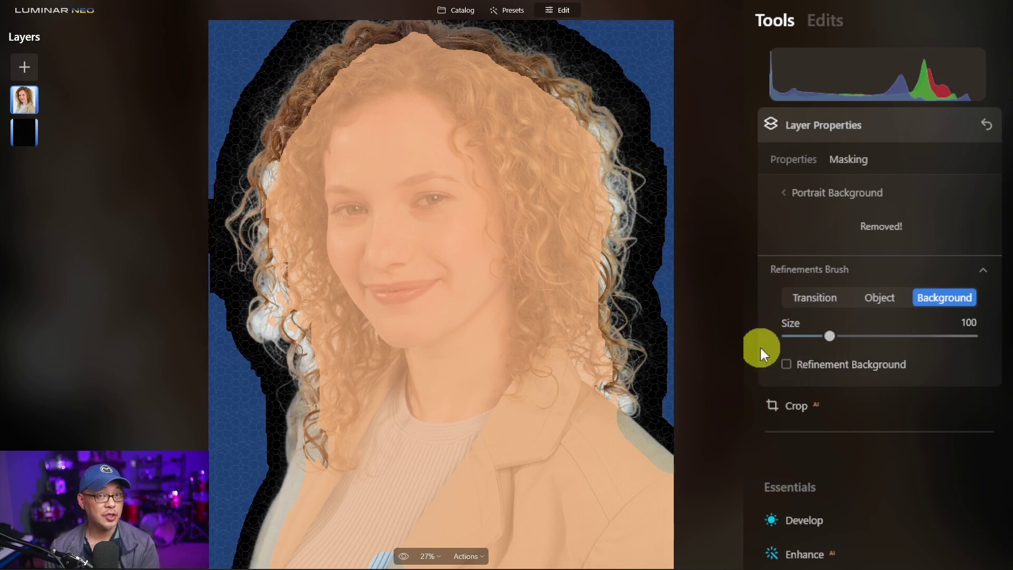
click(660, 264)
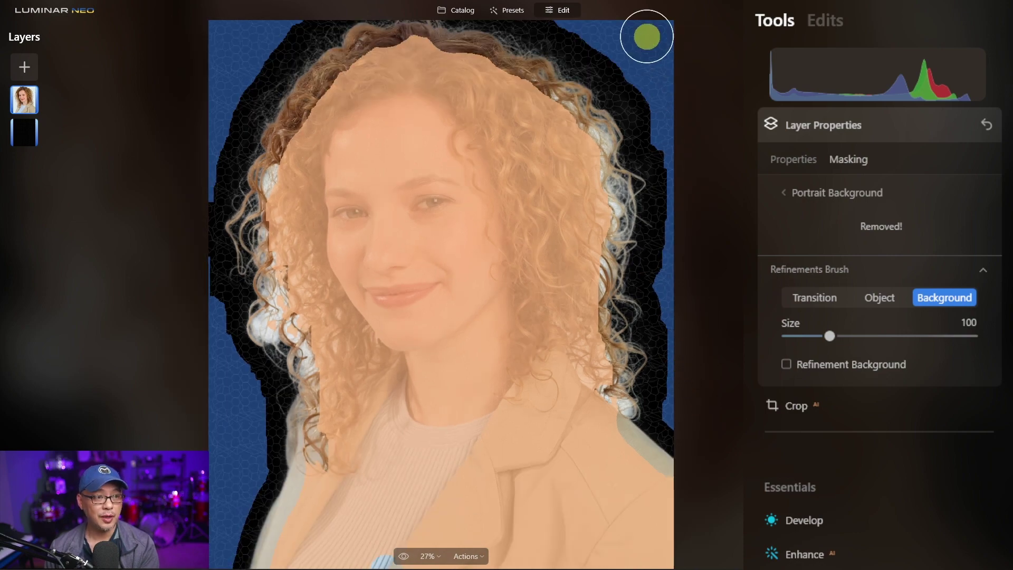
Paint the area around the outside of the curly hair as background with the size 100 Background refinement brush.
key(ctrl+plus)
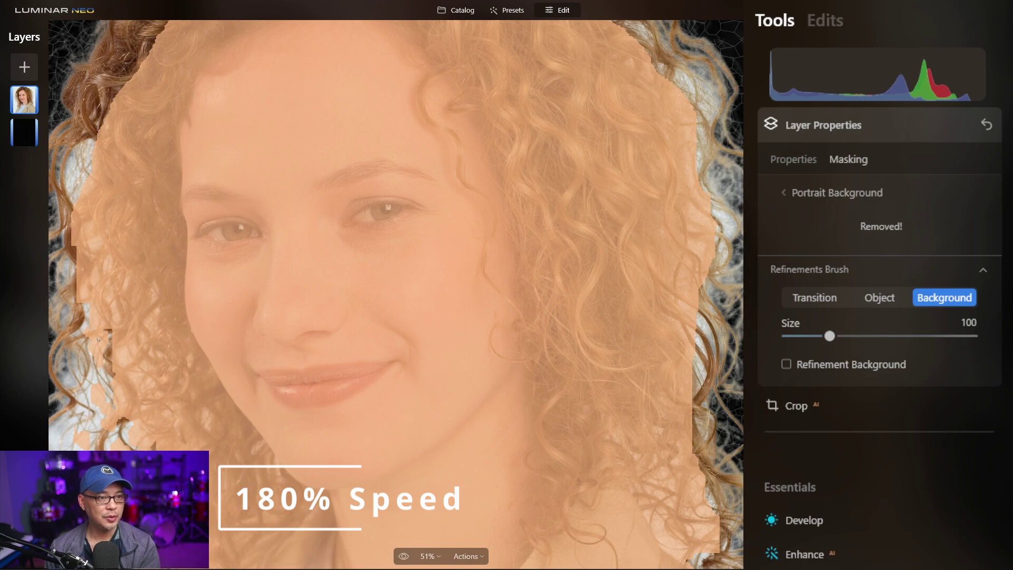
scroll(738, 253, up, 5)
mouse_move(738, 248)
mouse_down()
mouse_move(724, 134)
mouse_move(528, 18)
mouse_move(443, 24)
mouse_up()
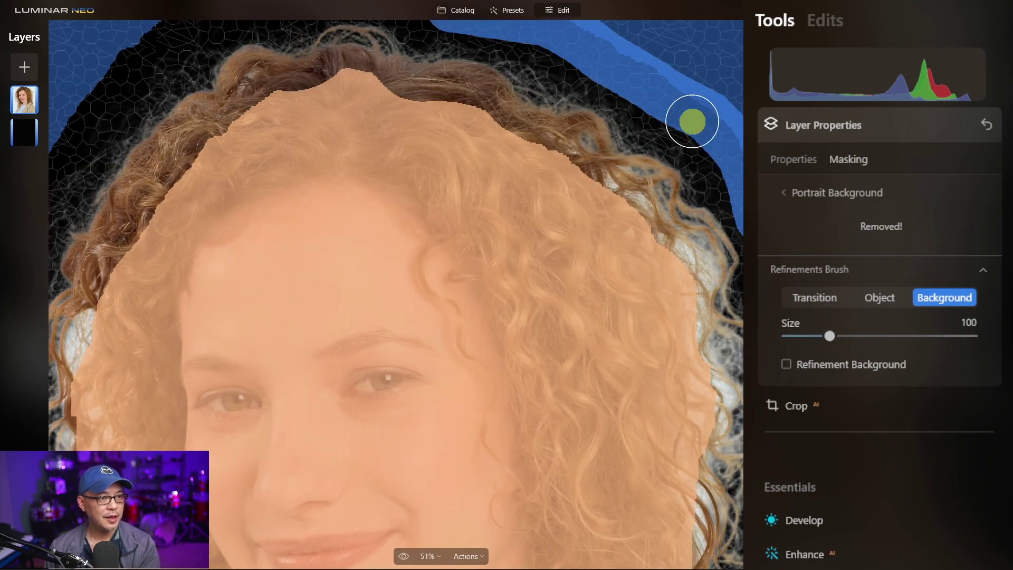
mouse_move(739, 216)
mouse_down()
mouse_move(735, 185)
mouse_move(556, 56)
mouse_move(425, 18)
mouse_up()
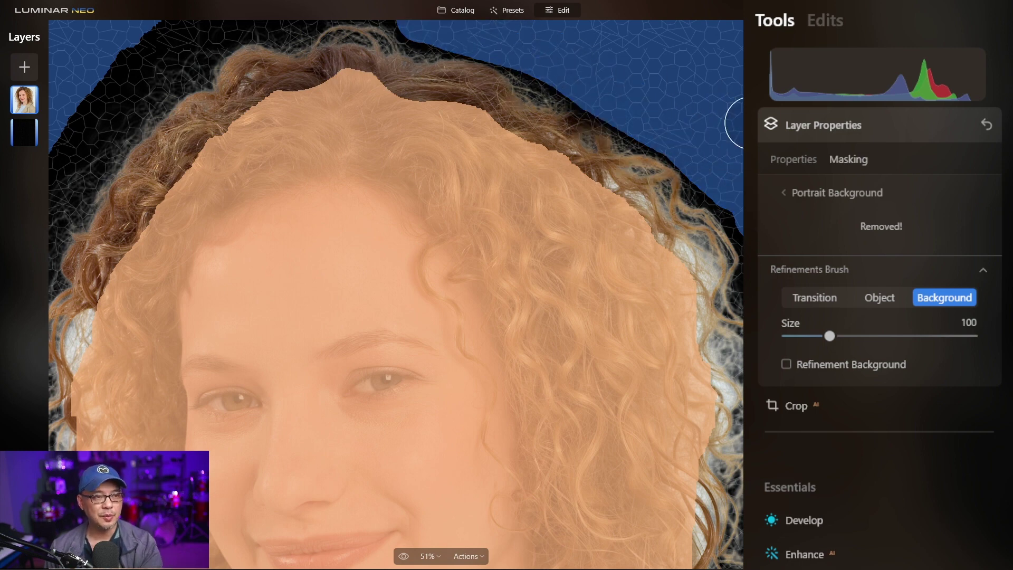
mouse_move(749, 122)
mouse_down()
mouse_move(668, 87)
mouse_move(696, 112)
mouse_move(658, 147)
mouse_move(510, 124)
mouse_move(715, 260)
mouse_move(719, 334)
mouse_move(665, 217)
mouse_move(714, 416)
mouse_move(719, 391)
mouse_move(620, 184)
mouse_move(520, 211)
mouse_move(450, 58)
mouse_move(386, 38)
mouse_move(137, 47)
mouse_move(462, 87)
mouse_move(565, 63)
mouse_move(290, 15)
mouse_move(193, 21)
mouse_move(84, 119)
mouse_move(40, 187)
mouse_move(151, 23)
mouse_move(162, 52)
mouse_move(48, 223)
mouse_move(371, 136)
mouse_move(123, 152)
mouse_move(98, 134)
mouse_move(43, 305)
mouse_move(69, 469)
mouse_up()
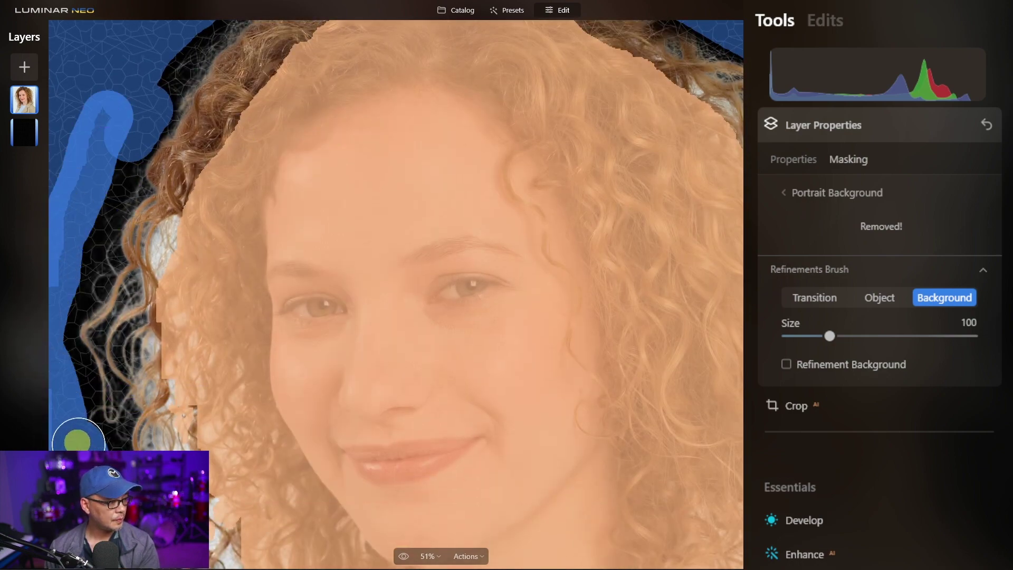
drag(278, 473, 316, 176)
mouse_move(79, 208)
mouse_down()
mouse_move(104, 310)
mouse_move(129, 335)
mouse_move(158, 423)
mouse_up()
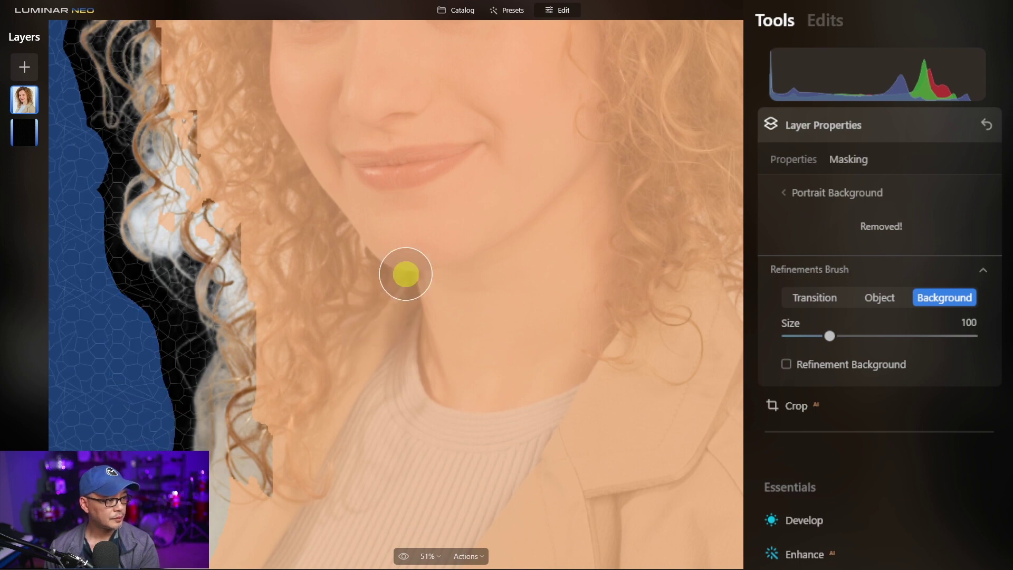
Mark the uncovered edges of the jacket's shoulders as subject with the size 100 Object refinement brush.
scroll(405, 274, down, 2)
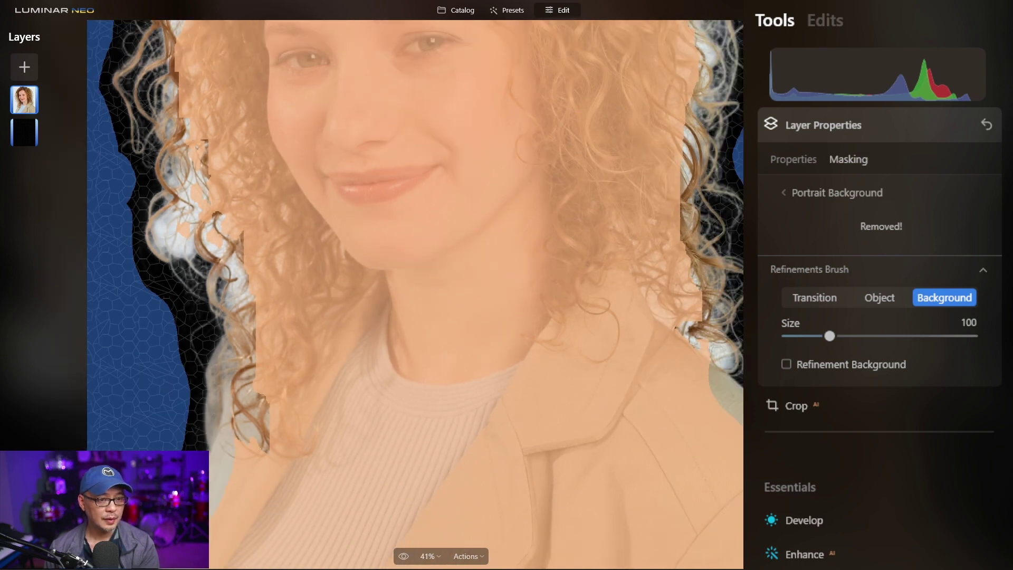
click(879, 297)
mouse_move(733, 446)
mouse_down()
mouse_move(700, 405)
mouse_move(751, 460)
mouse_up()
drag(248, 463, 277, 314)
click(945, 297)
click(886, 297)
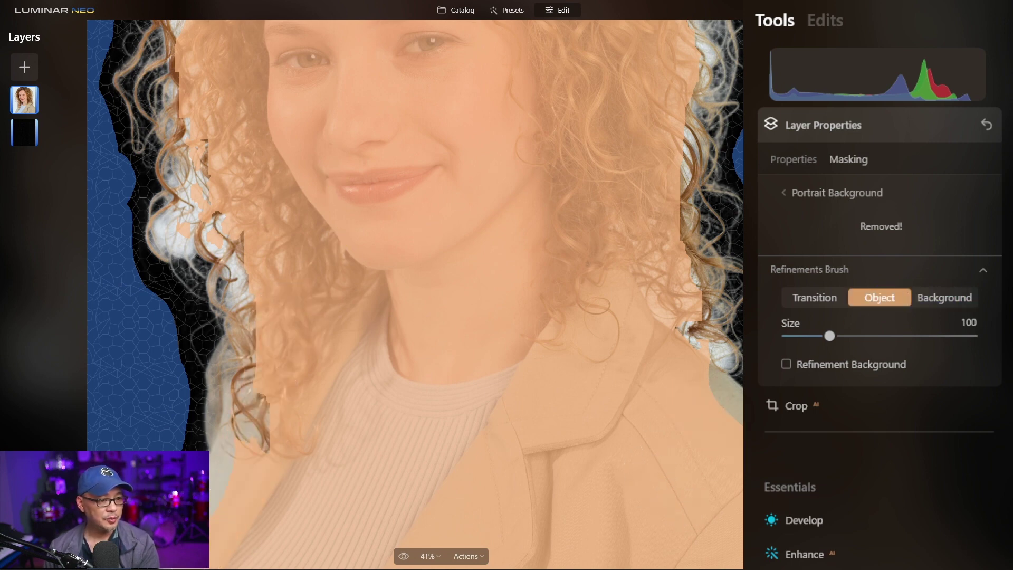
mouse_move(724, 429)
mouse_down()
mouse_move(691, 397)
mouse_move(736, 445)
mouse_up()
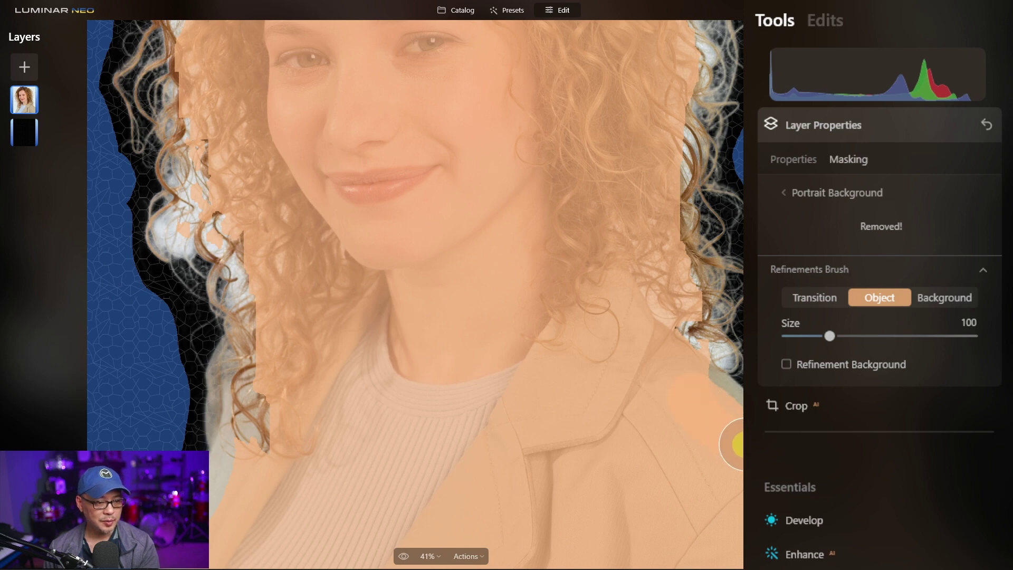
mouse_move(263, 458)
mouse_down()
mouse_move(196, 561)
mouse_move(249, 451)
mouse_move(278, 313)
mouse_move(331, 262)
mouse_move(334, 174)
mouse_move(337, 421)
mouse_up()
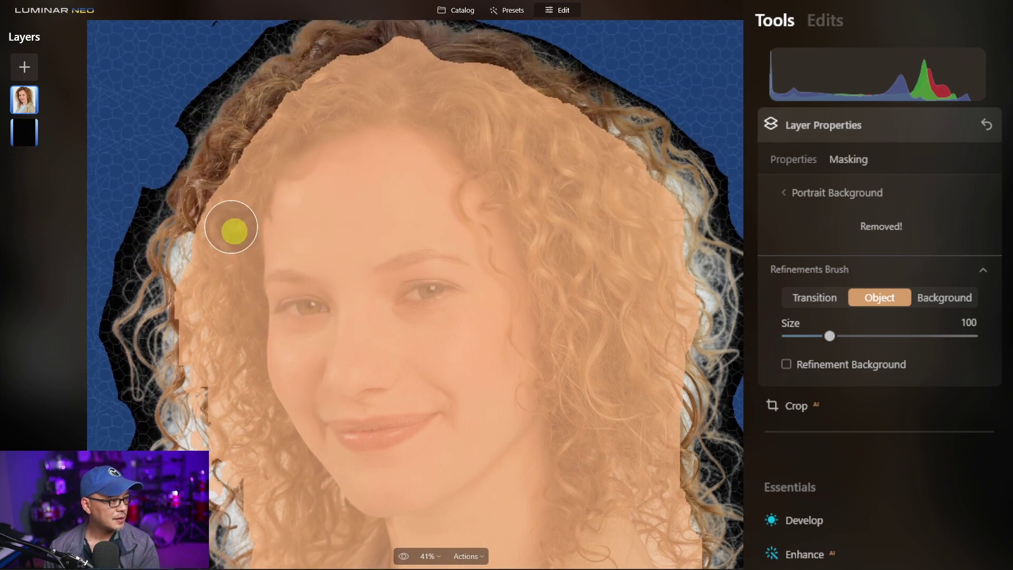
Extend the object mask over the unmarked hair along the crown and upper sides of the head.
mouse_move(218, 211)
mouse_down()
mouse_move(232, 153)
mouse_move(253, 126)
mouse_move(337, 60)
mouse_move(372, 63)
mouse_up()
drag(392, 114, 365, 191)
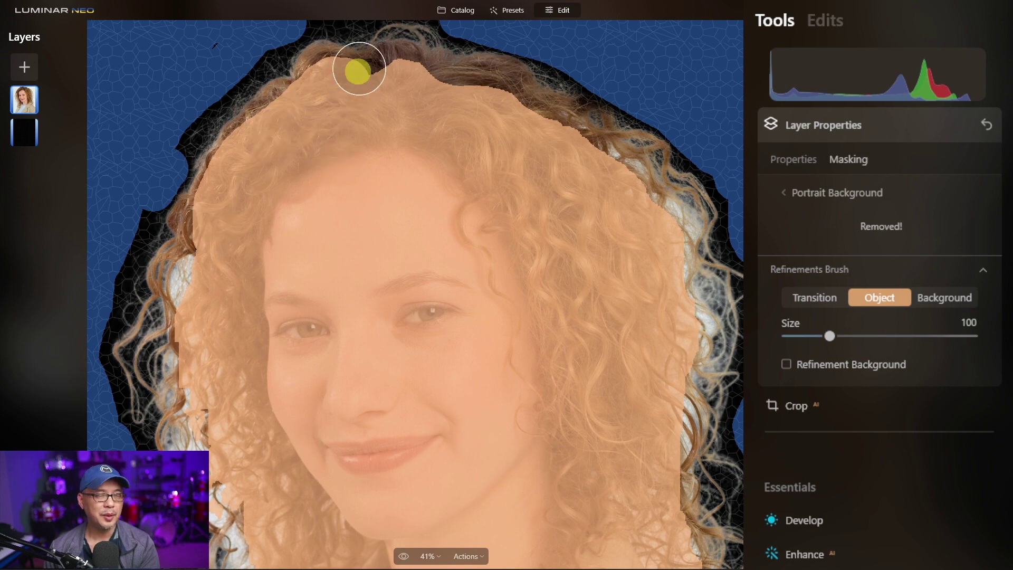
mouse_move(371, 76)
mouse_down()
mouse_move(482, 84)
mouse_move(514, 101)
mouse_move(599, 200)
mouse_up()
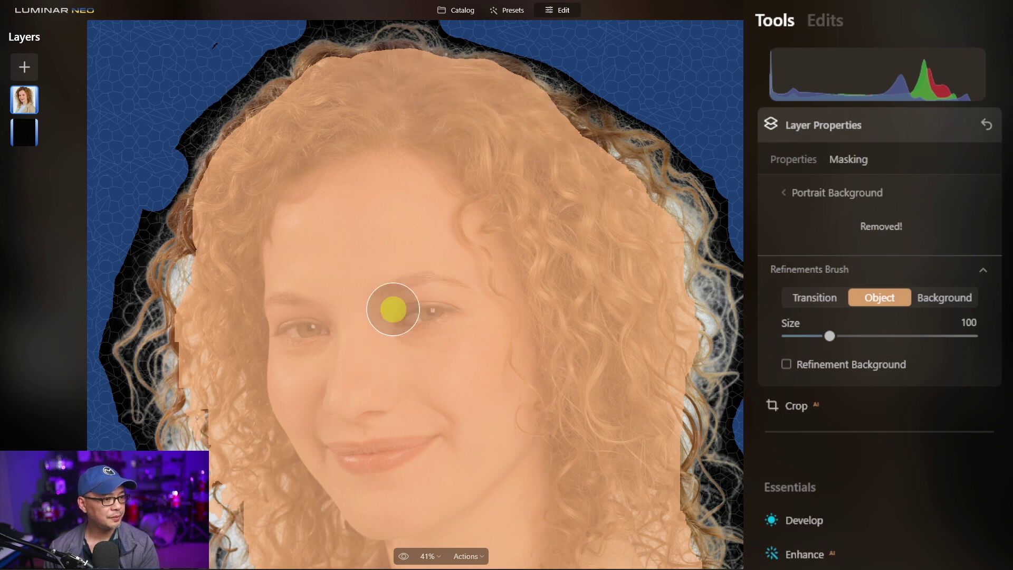
Paint the hair fringe beside the face with the size 76 Transition refinement brush to clear the white patches between the outer curls.
click(829, 306)
key(ctrl+1)
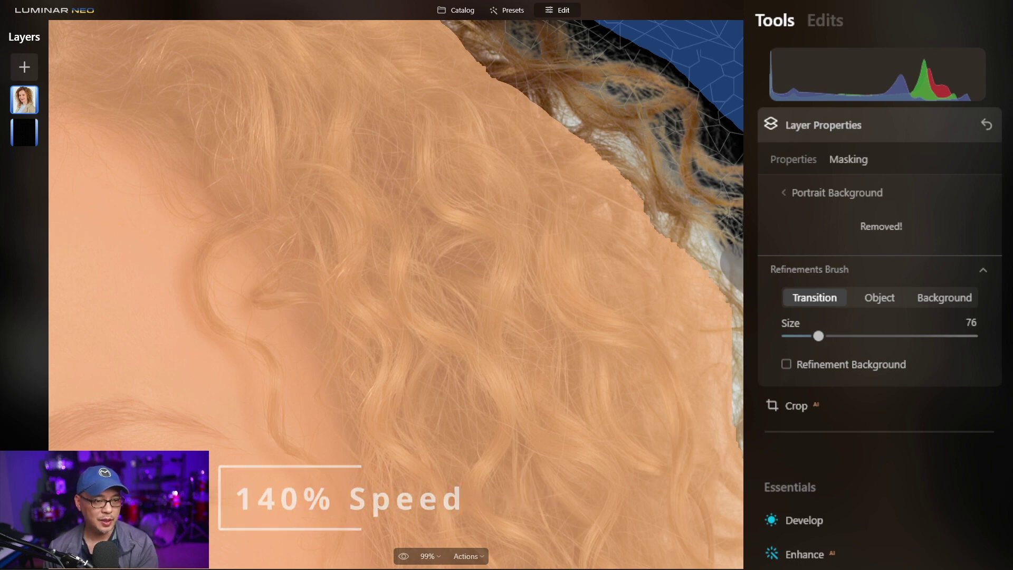
mouse_move(736, 319)
mouse_down()
mouse_move(719, 285)
mouse_move(730, 226)
mouse_up()
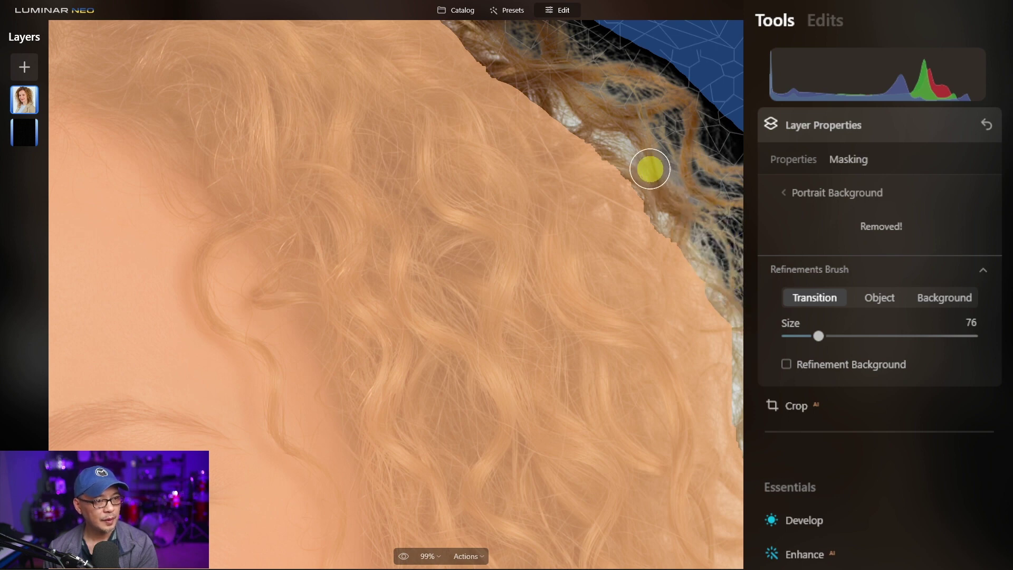
mouse_move(598, 120)
mouse_down()
mouse_move(553, 109)
mouse_move(685, 190)
mouse_move(642, 145)
mouse_move(721, 247)
mouse_move(584, 163)
mouse_up()
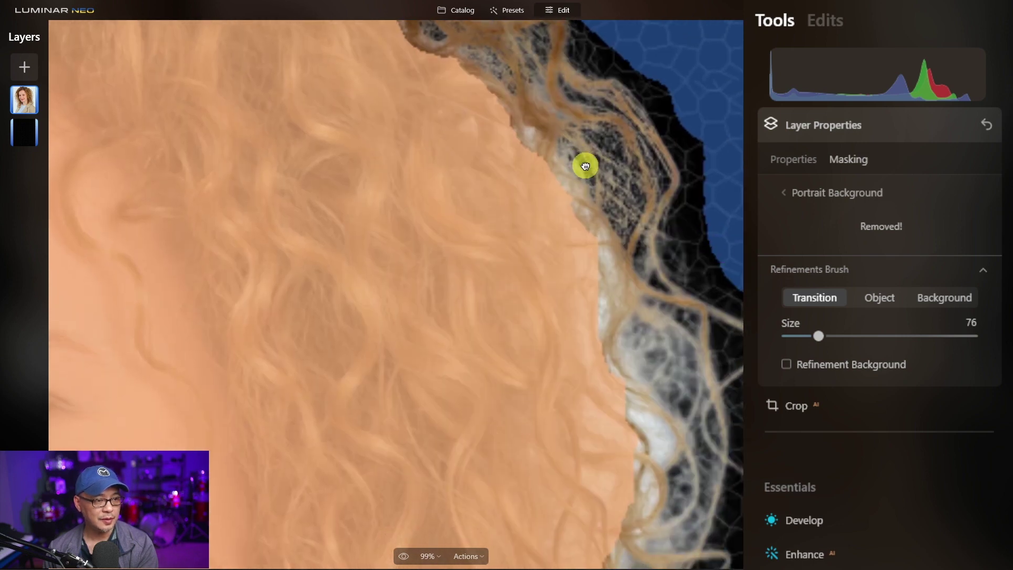
mouse_move(602, 227)
mouse_down()
mouse_move(689, 285)
mouse_move(667, 260)
mouse_up()
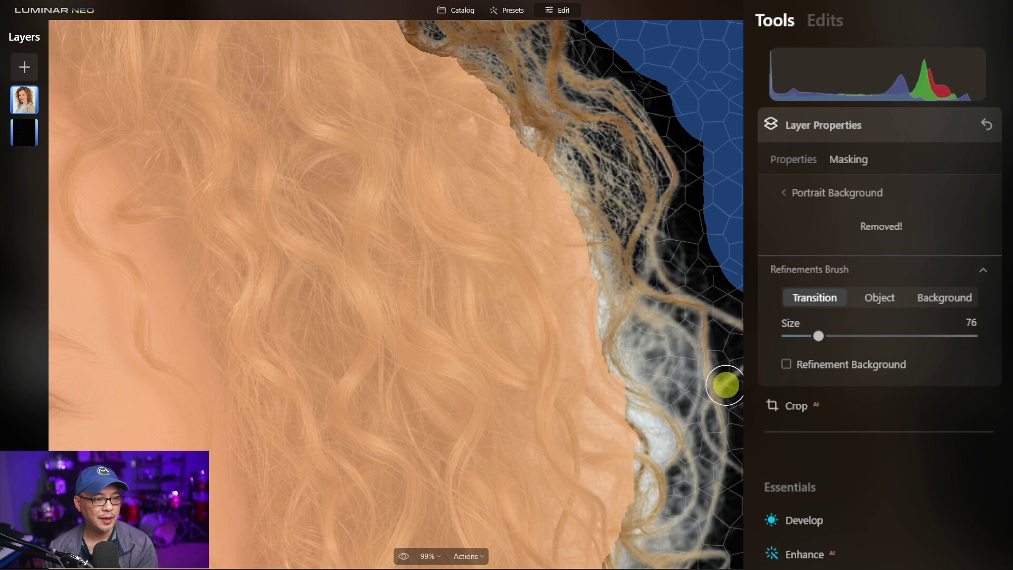
mouse_move(694, 373)
mouse_down()
mouse_move(656, 338)
mouse_move(637, 336)
mouse_move(686, 396)
mouse_up()
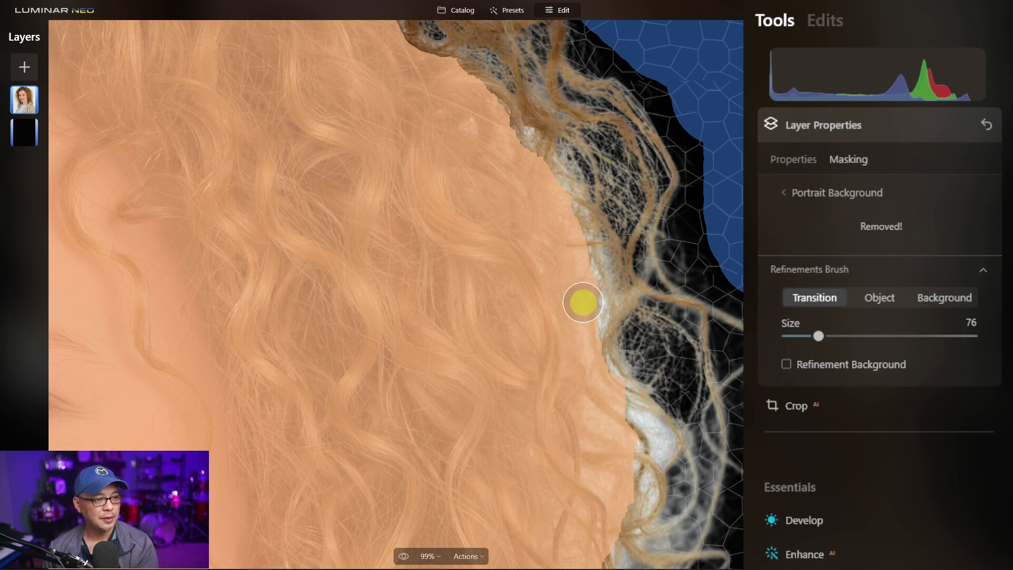
drag(611, 410, 657, 451)
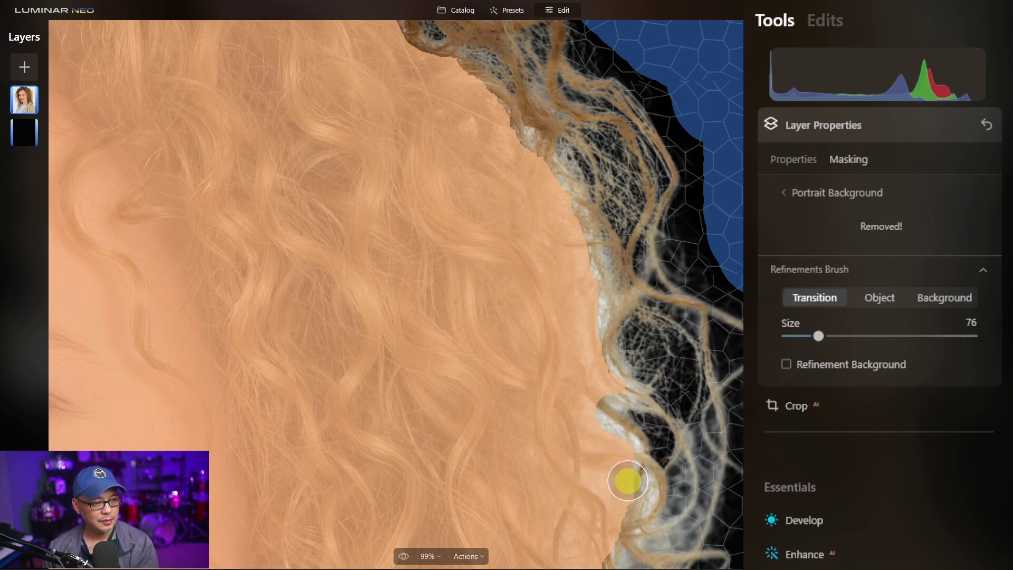
mouse_move(646, 500)
mouse_down()
mouse_move(610, 439)
mouse_move(633, 497)
mouse_up()
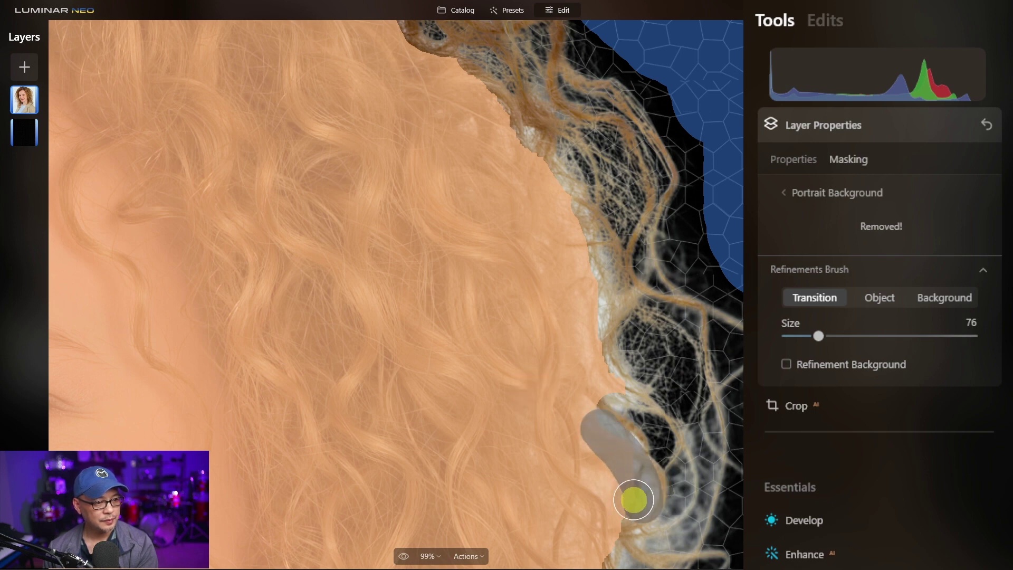
Mark the gaps between the outer curls beside the face as subject with the size 76 Object refinement brush.
click(892, 299)
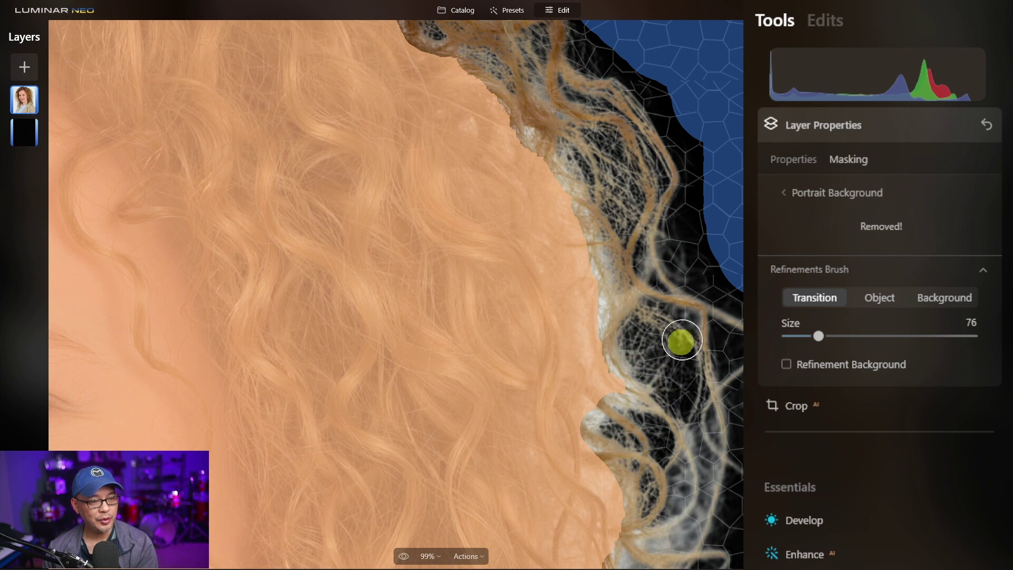
click(891, 299)
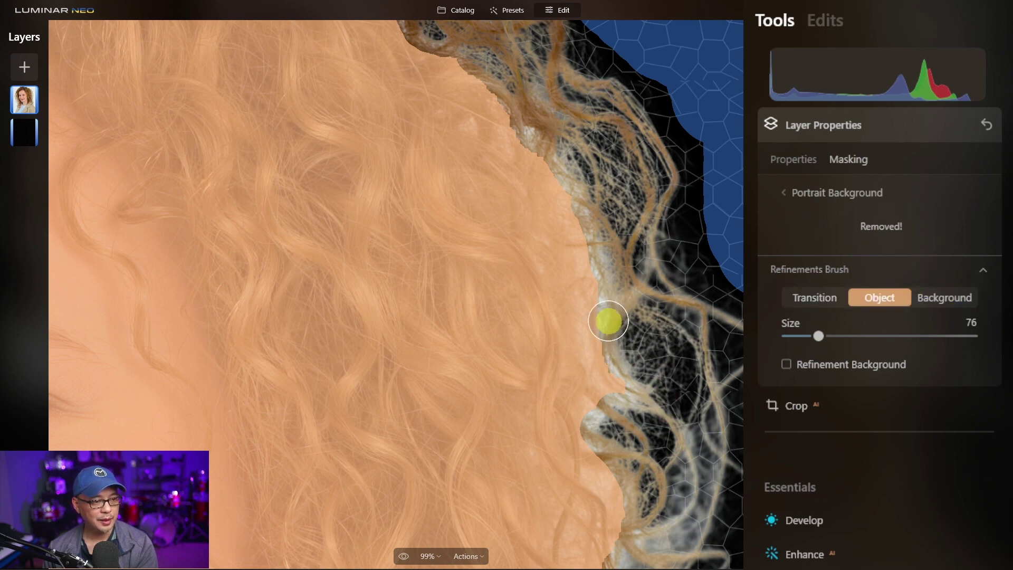
mouse_move(606, 319)
mouse_down()
mouse_move(659, 380)
mouse_move(668, 418)
mouse_move(624, 362)
mouse_move(606, 425)
mouse_move(592, 356)
mouse_move(680, 439)
mouse_move(603, 450)
mouse_move(597, 414)
mouse_move(580, 533)
mouse_move(568, 491)
mouse_up()
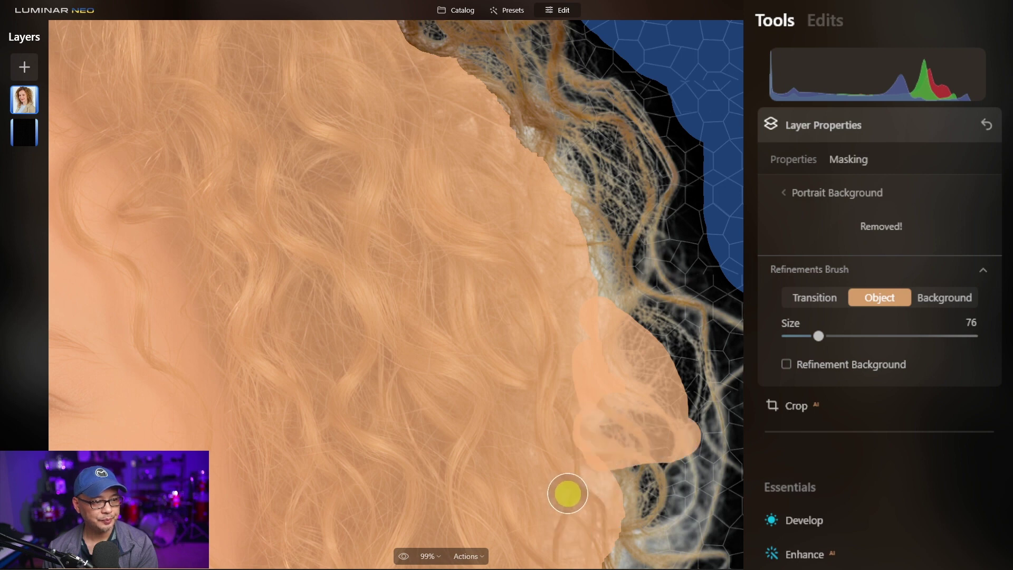
Repaint the newly marked outer curls as transition, reducing the refinement brush size to 40 for the finer strands.
click(843, 299)
drag(714, 395, 640, 321)
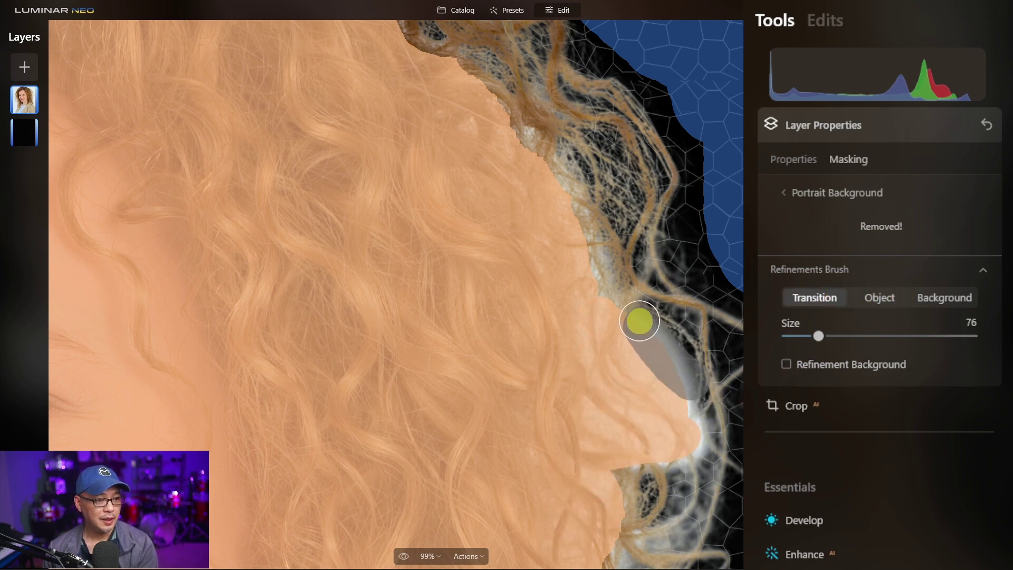
key(bracketleft)
key(bracketleft)
key(bracketleft)
key(bracketleft)
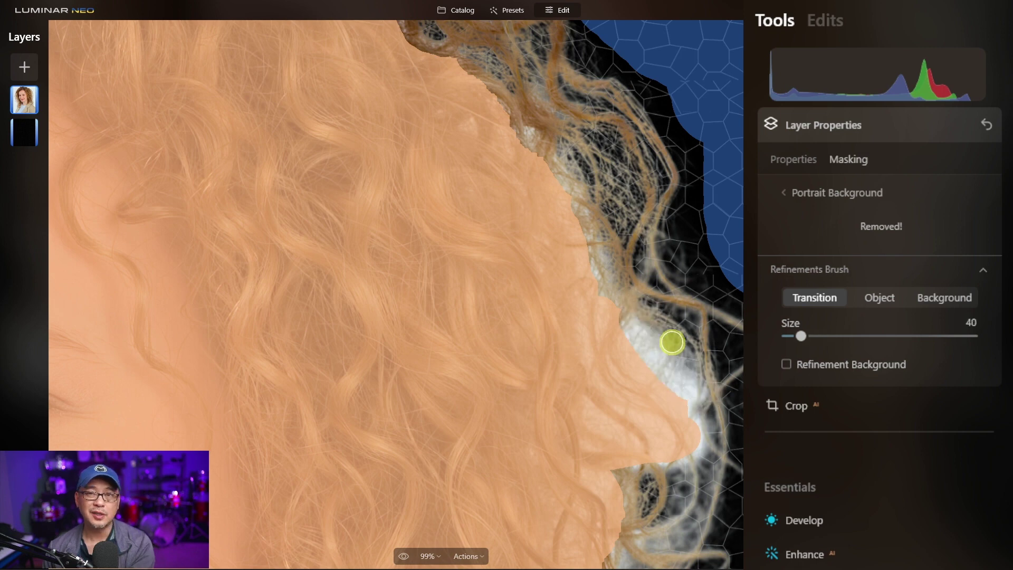
drag(672, 362, 641, 328)
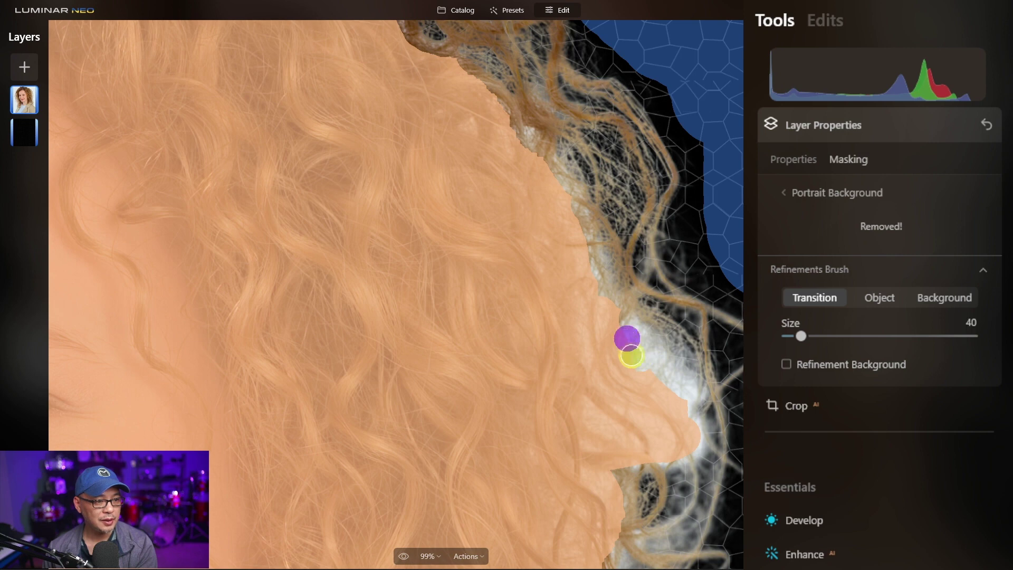
mouse_move(631, 356)
mouse_down()
mouse_move(694, 468)
mouse_move(708, 472)
mouse_up()
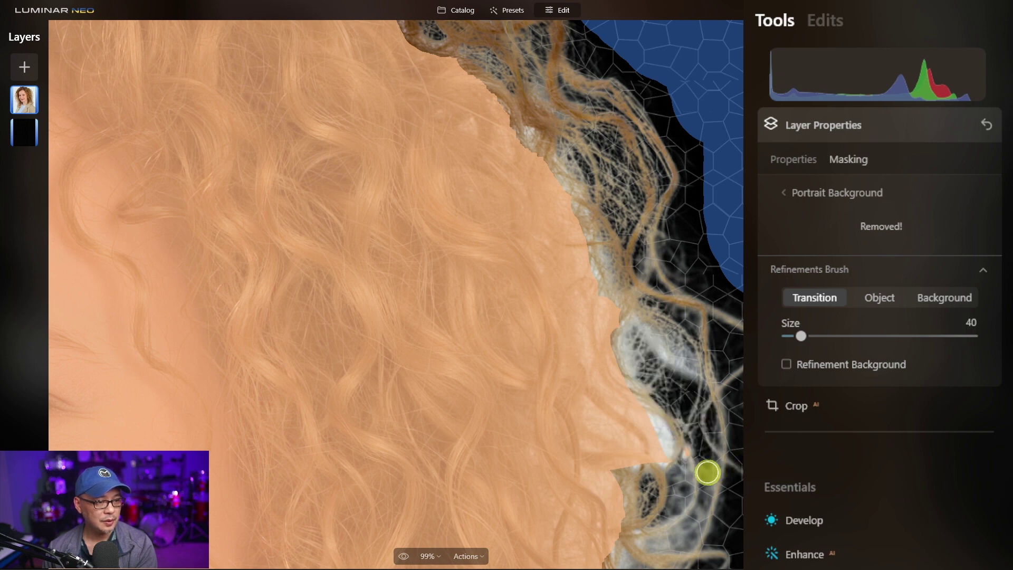
mouse_move(652, 338)
mouse_down()
mouse_move(630, 323)
mouse_move(626, 349)
mouse_move(669, 454)
mouse_move(641, 435)
mouse_move(636, 411)
mouse_move(628, 468)
mouse_up()
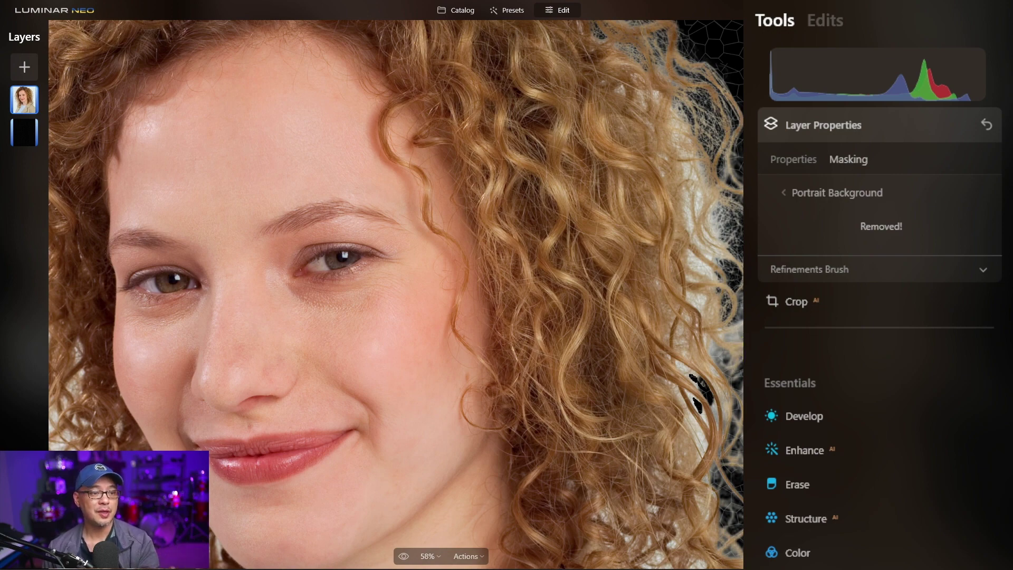
Add the pale texture image as a layer filling the canvas, raise its opacity, and place the portrait layer above it.
scroll(718, 144, up, 3)
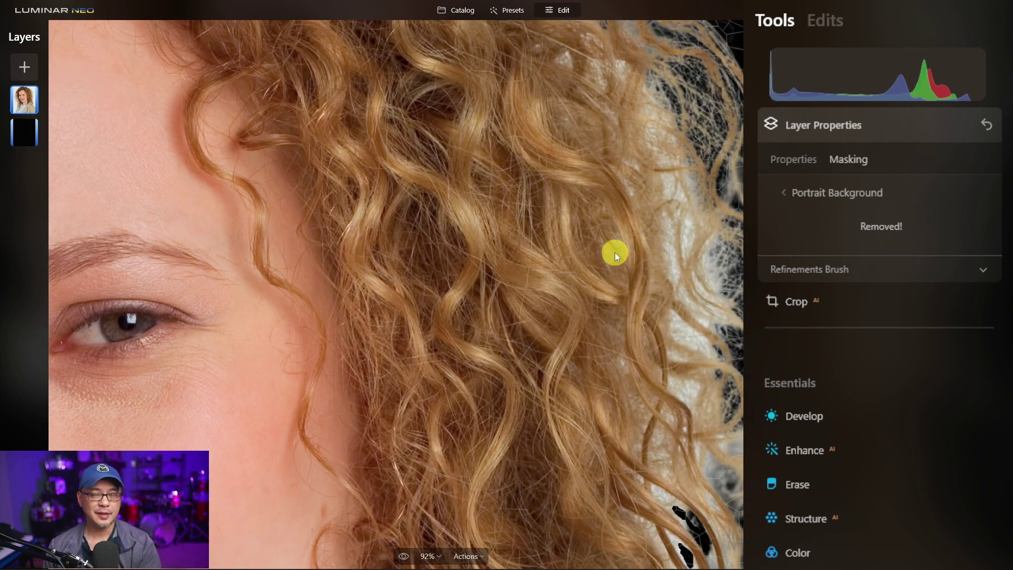
scroll(625, 268, down, 3)
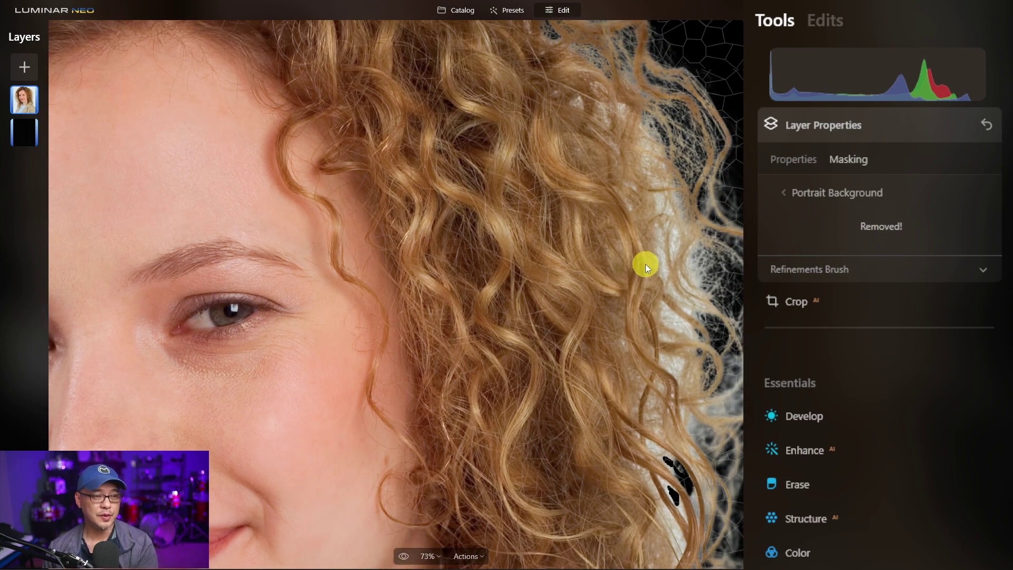
scroll(645, 263, down, 5)
scroll(646, 267, down, 1)
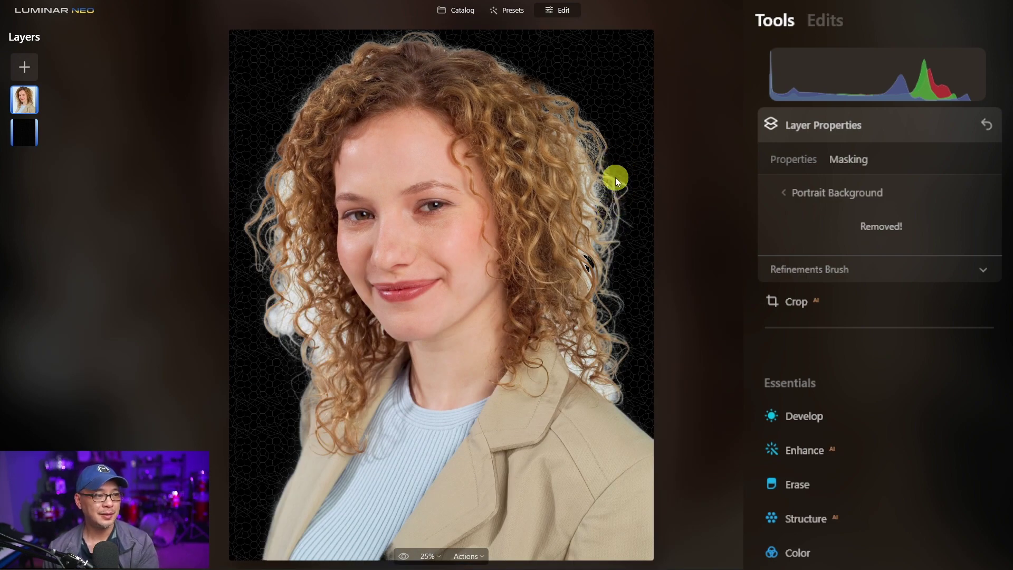
click(23, 63)
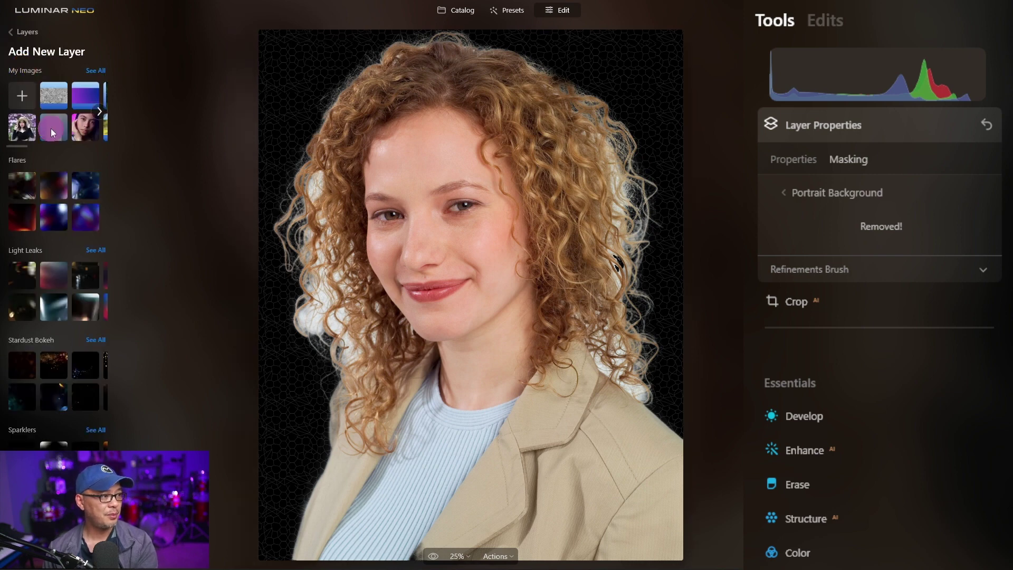
click(50, 128)
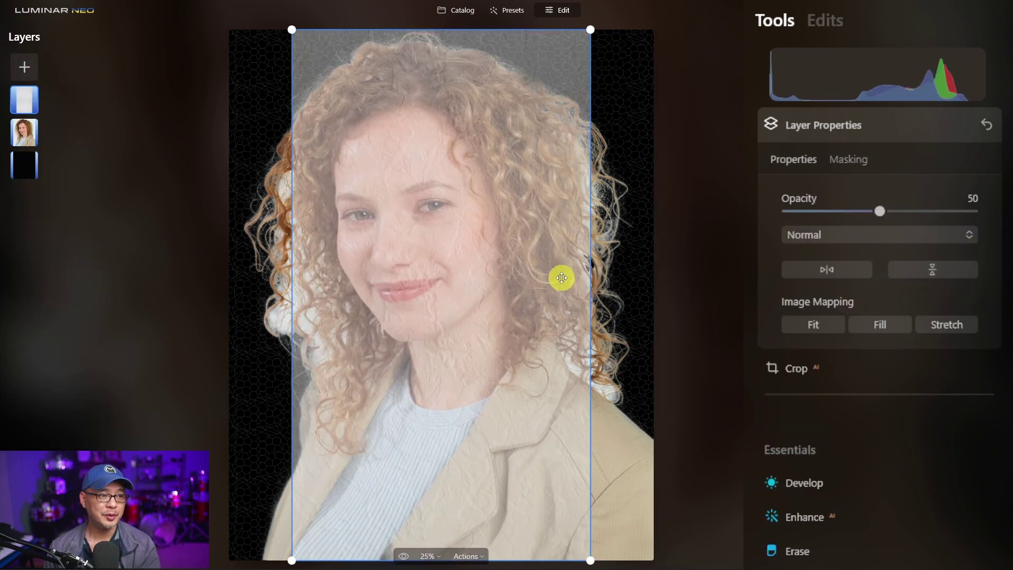
click(881, 325)
drag(902, 210, 971, 211)
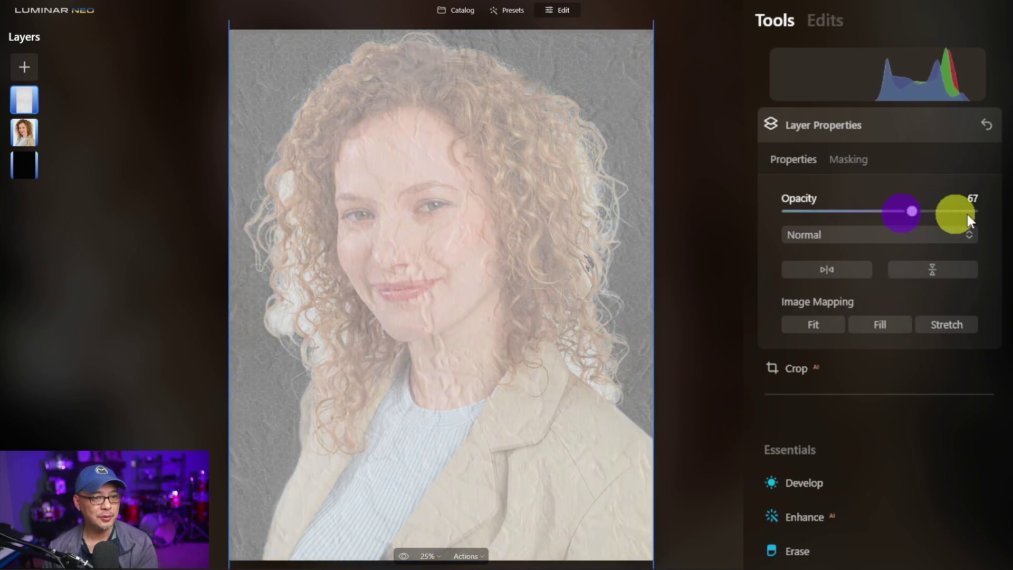
drag(24, 132, 25, 103)
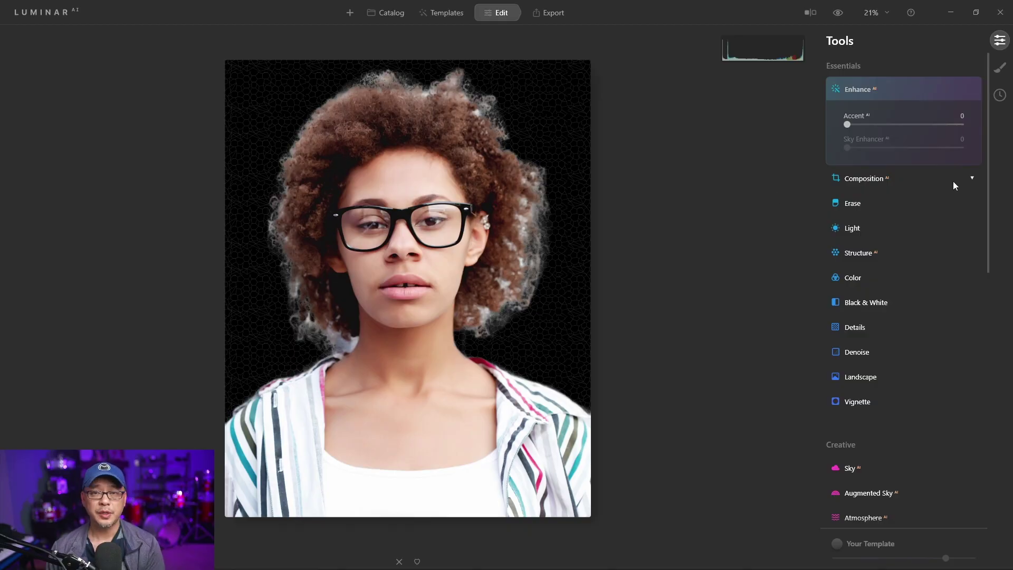
Switch to Luminar AI and clone brown hair over the white patches below the ear using the Clone tool at radius 64.
scroll(939, 200, down, 10)
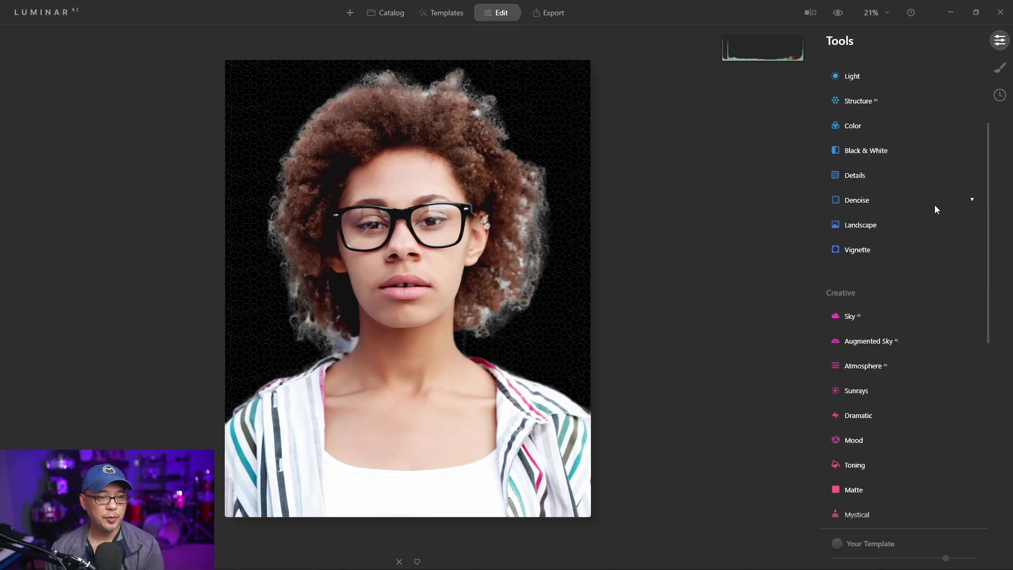
scroll(927, 274, down, 3)
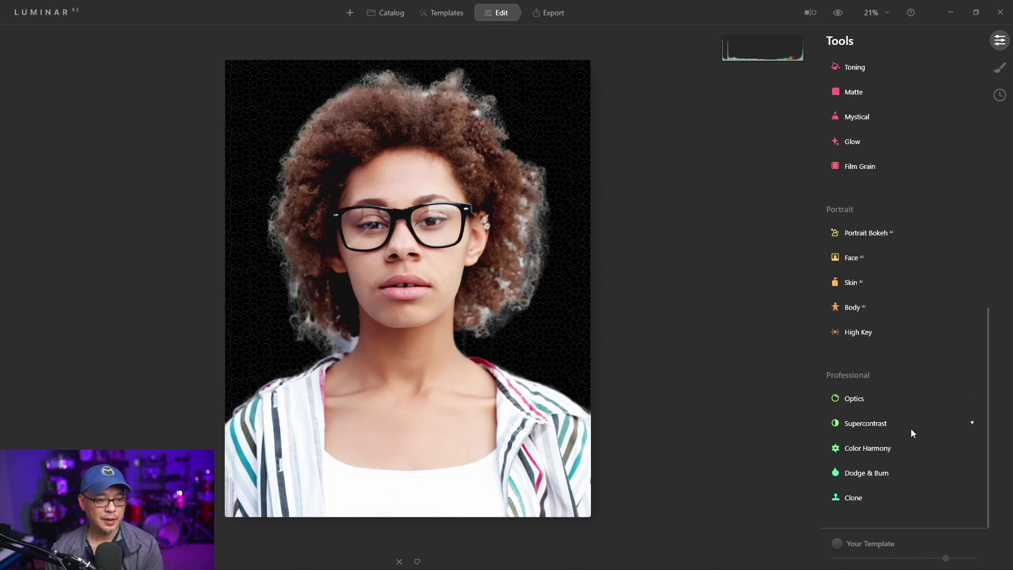
click(858, 499)
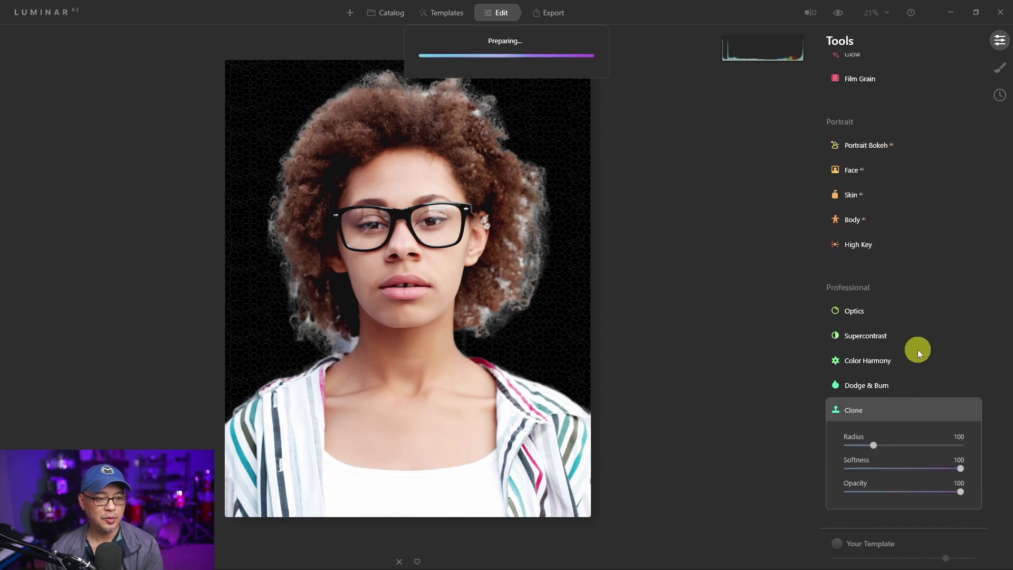
scroll(549, 224, up, 5)
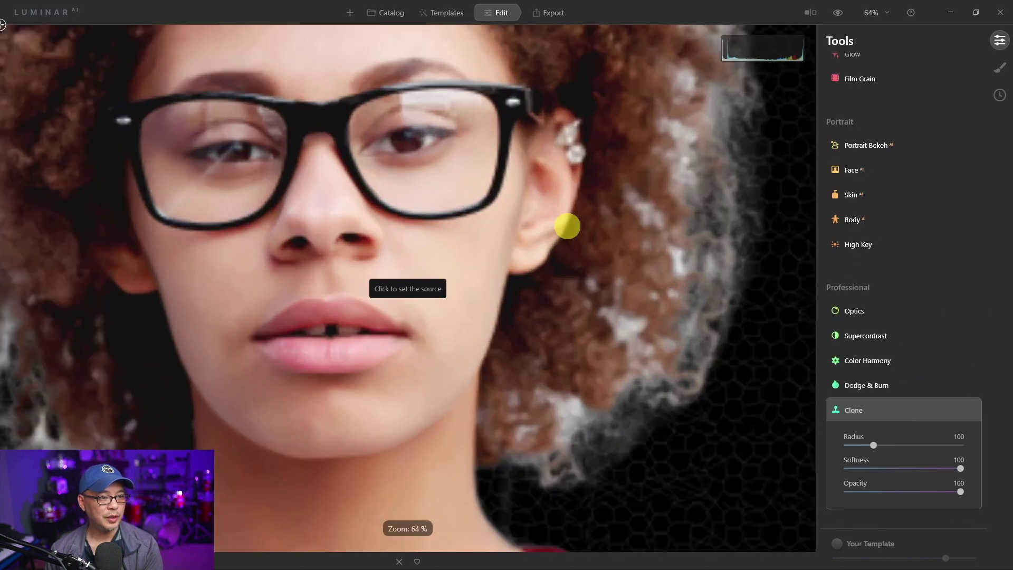
scroll(625, 289, up, 3)
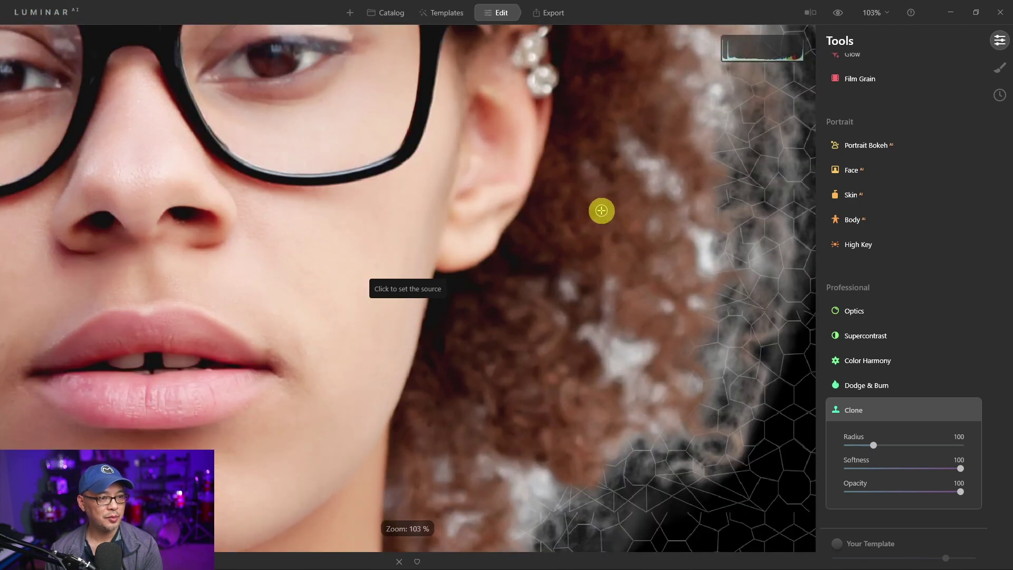
click(593, 173)
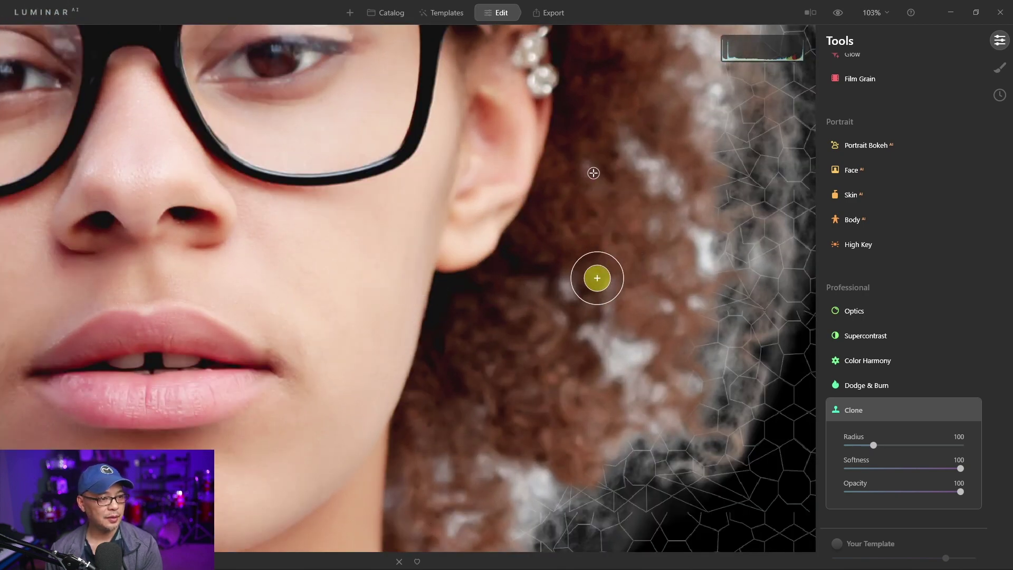
key(bracketleft)
key(bracketleft)
key(bracketleft)
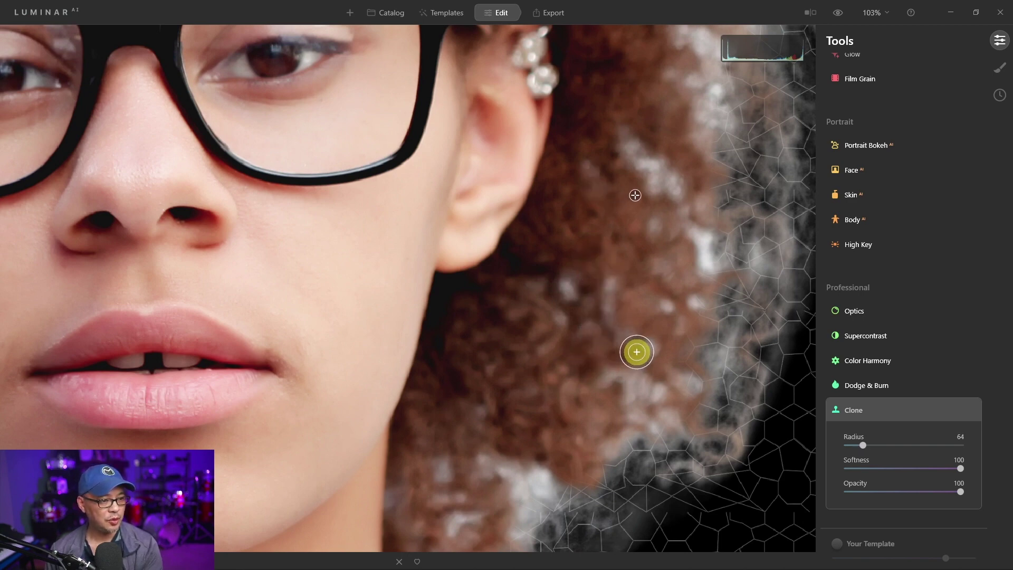
mouse_move(567, 292)
mouse_down()
mouse_move(597, 310)
mouse_move(631, 300)
mouse_move(639, 337)
mouse_move(638, 299)
mouse_move(644, 360)
mouse_up()
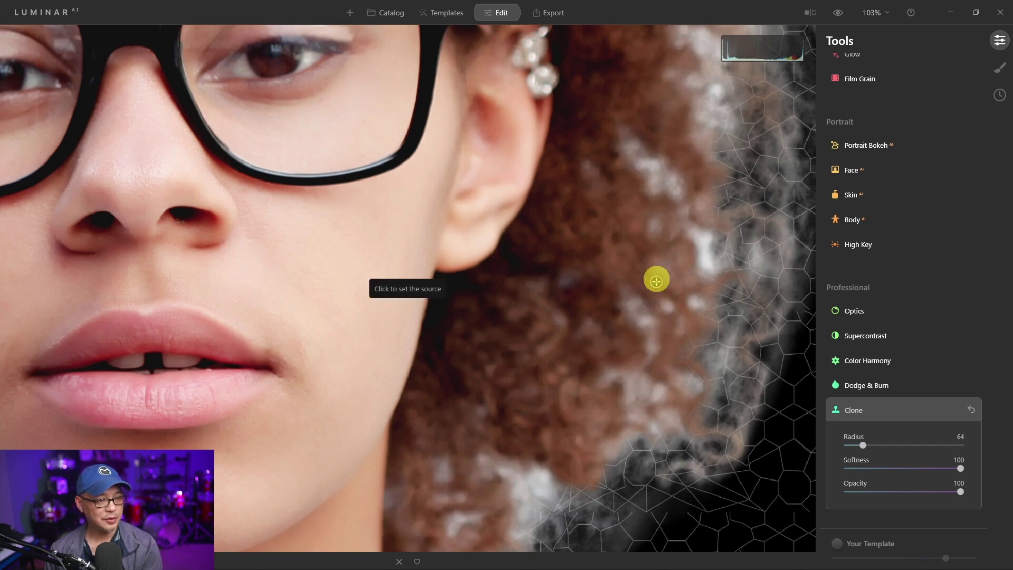
Clone from nearby brown curls over the remaining light spots in the middle and lower part of the hair beside the jaw.
click(493, 361)
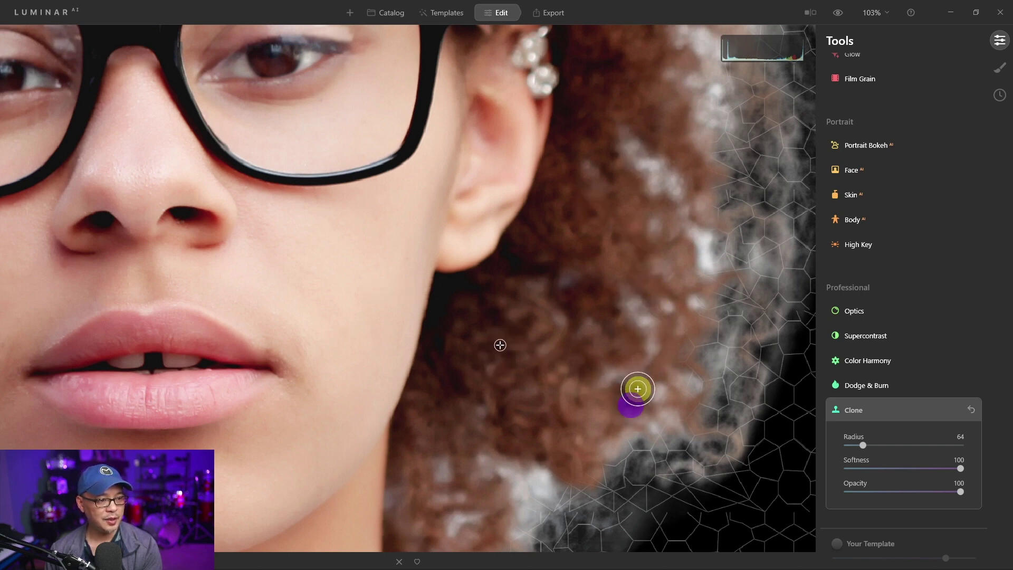
mouse_move(638, 389)
mouse_down()
mouse_move(609, 370)
mouse_move(622, 248)
mouse_move(610, 228)
mouse_up()
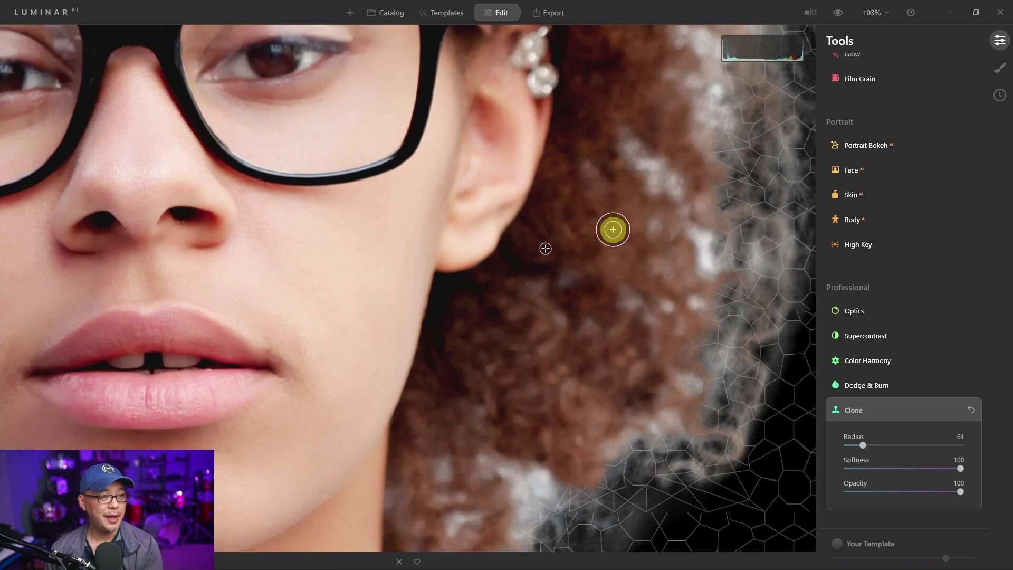
click(610, 229)
drag(662, 324, 624, 394)
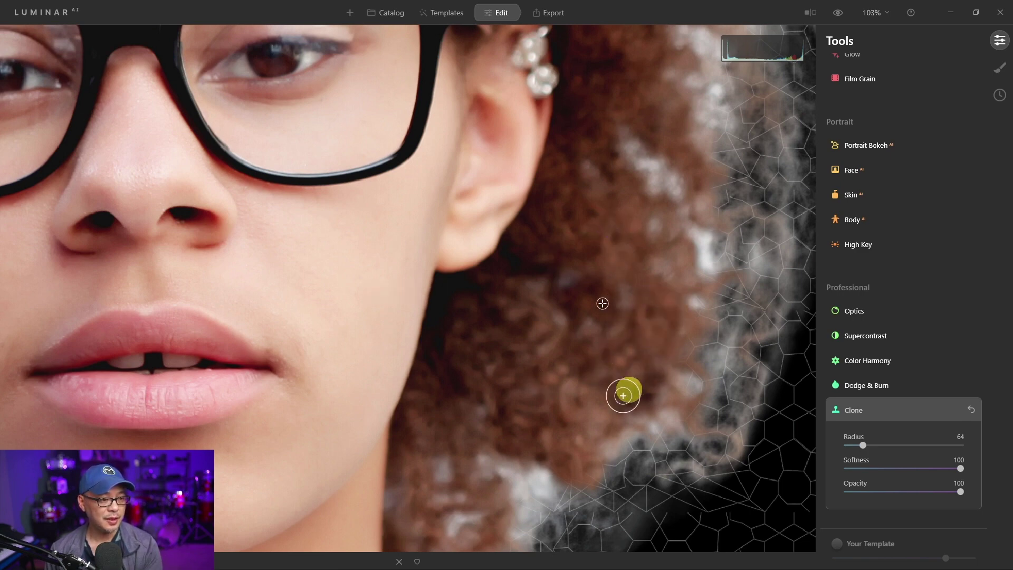
click(584, 350)
mouse_move(536, 477)
mouse_down()
mouse_move(484, 449)
mouse_move(476, 464)
mouse_move(450, 466)
mouse_move(488, 427)
mouse_move(526, 502)
mouse_move(515, 496)
mouse_move(517, 520)
mouse_move(518, 477)
mouse_move(467, 513)
mouse_move(475, 485)
mouse_up()
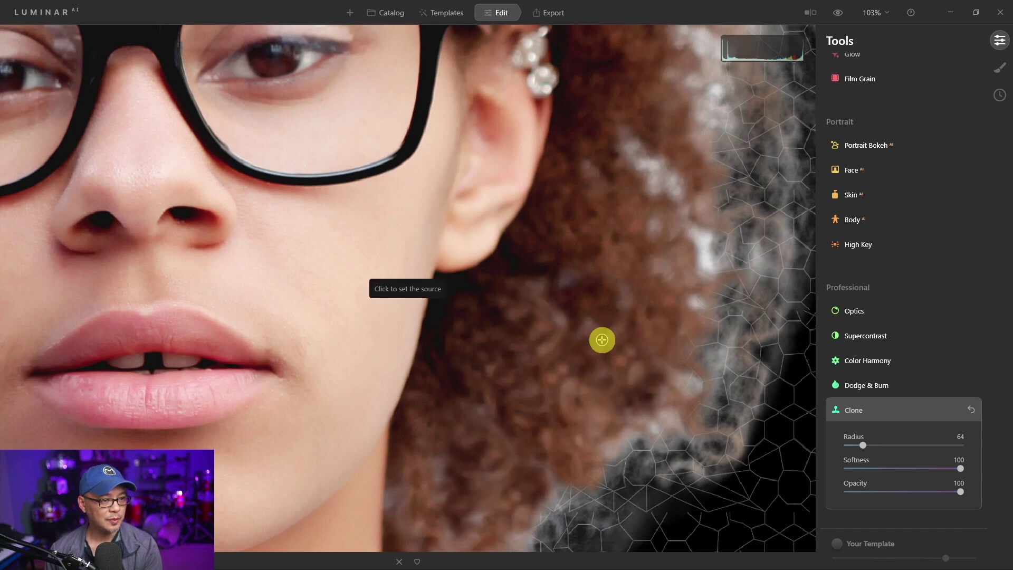
Sample the brown curls below the ear and clone them over the white patches beside the ear and toward the outer hair edge.
click(601, 339)
mouse_move(651, 169)
mouse_down()
mouse_move(671, 185)
mouse_move(631, 138)
mouse_move(654, 183)
mouse_move(774, 306)
mouse_up()
key(ctrl+0)
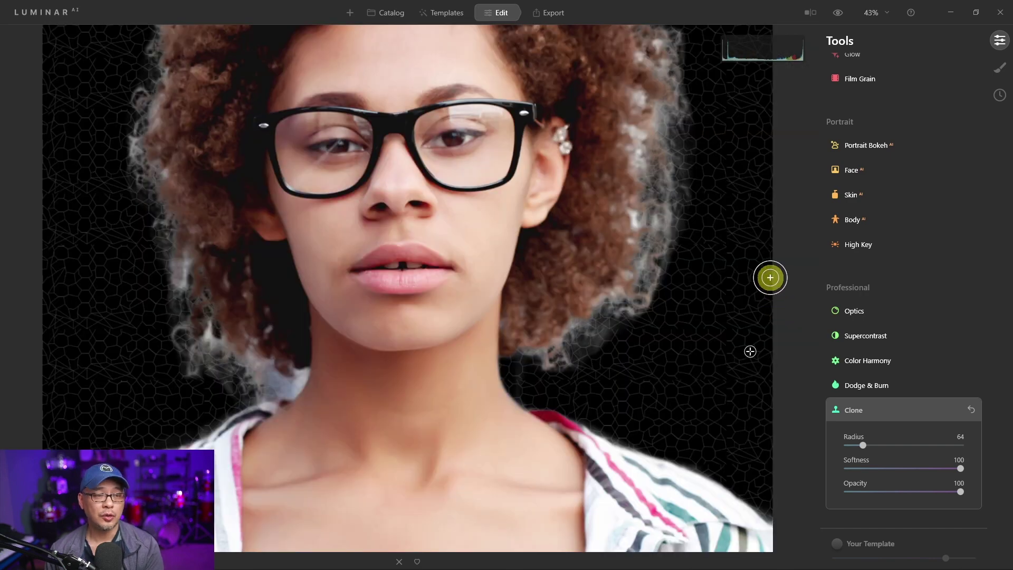